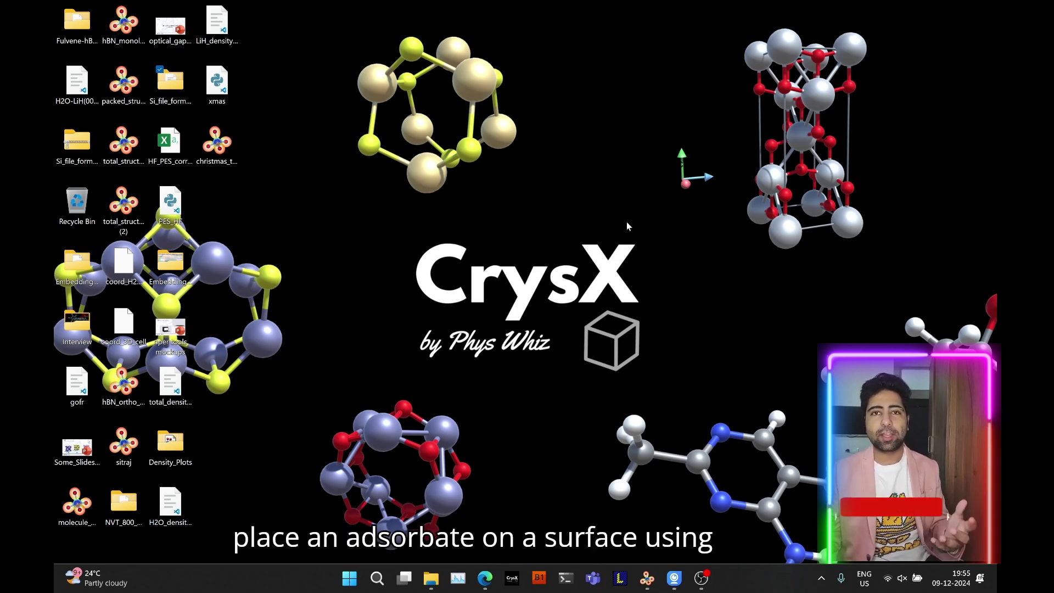
# Switch to VESTA and inspect the water molecule above the graphene sheet in graphene_5x5x1_h2o.cif from several angles.
pyautogui.click(647, 578)
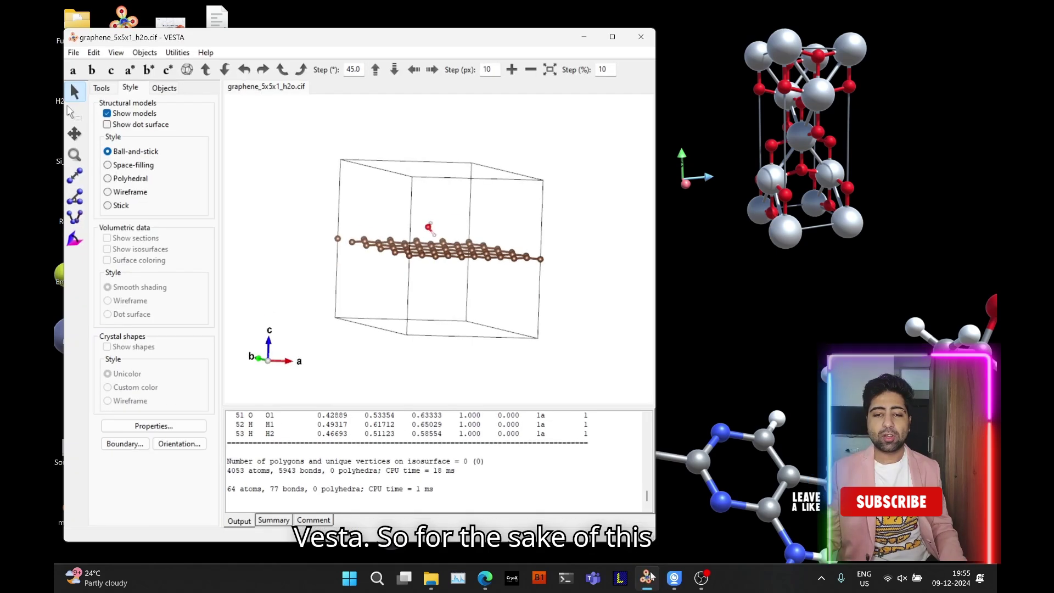
pyautogui.moveTo(565, 301); pyautogui.dragTo(527, 292)
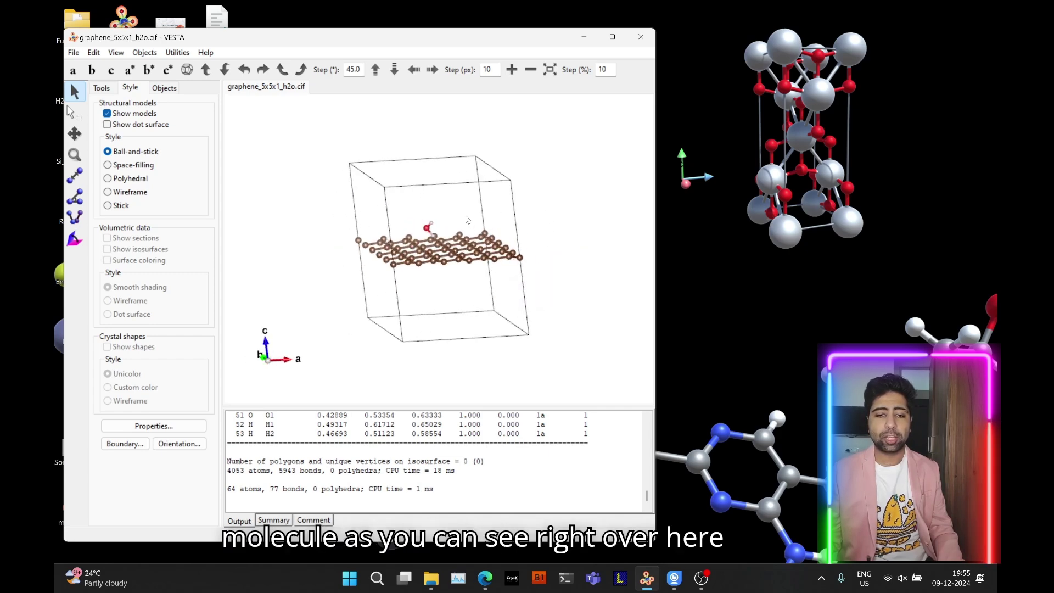
pyautogui.moveTo(467, 220); pyautogui.dragTo(426, 225)
pyautogui.moveTo(530, 282); pyautogui.dragTo(389, 271)
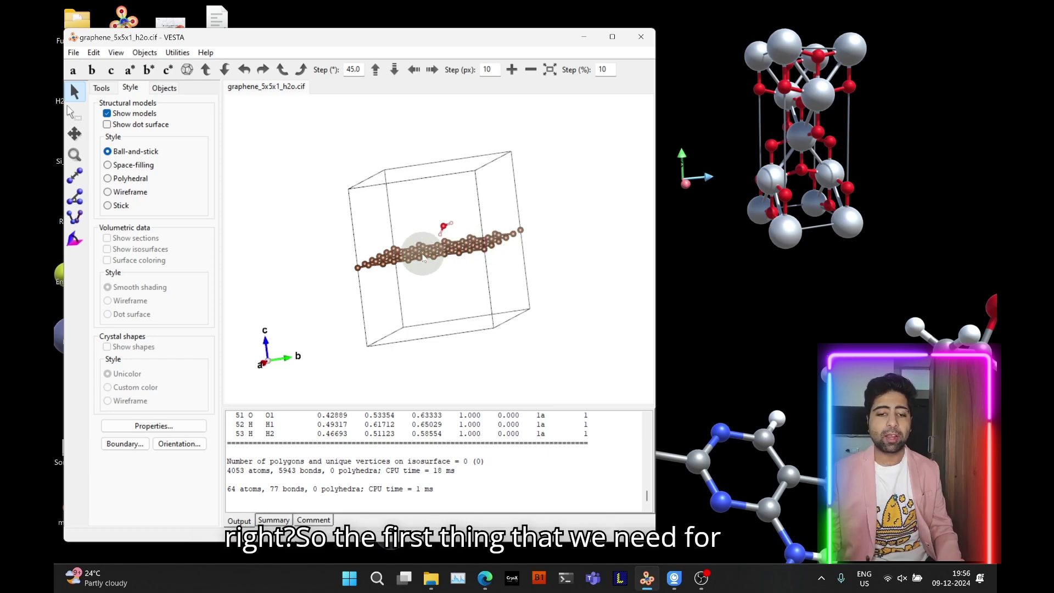
pyautogui.moveTo(425, 252); pyautogui.dragTo(526, 242)
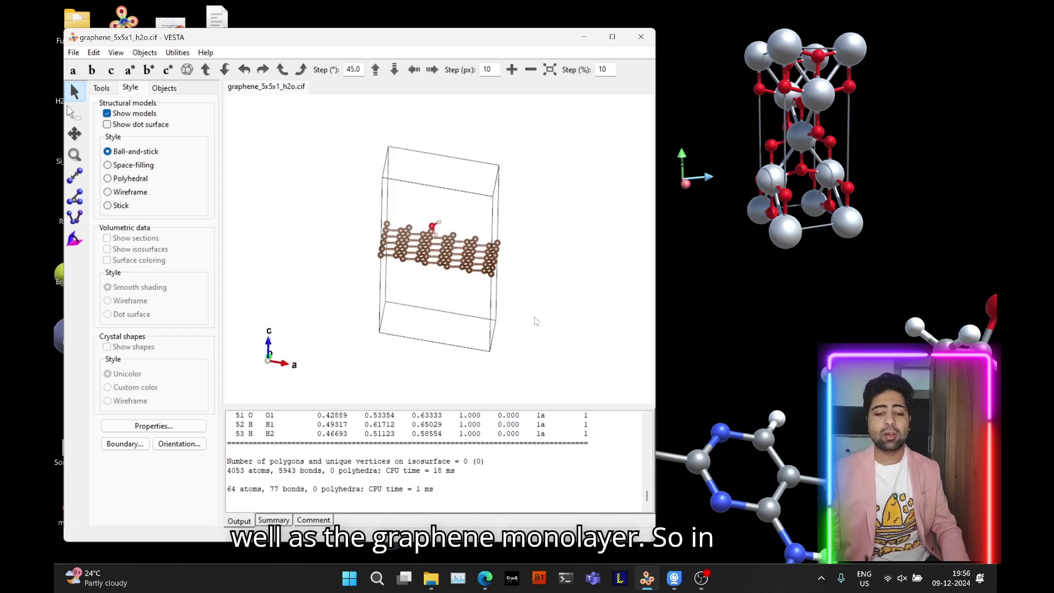
# Switch to the Edge browser and open the C2DB website from the Google results for c2db.
pyautogui.click(485, 578)
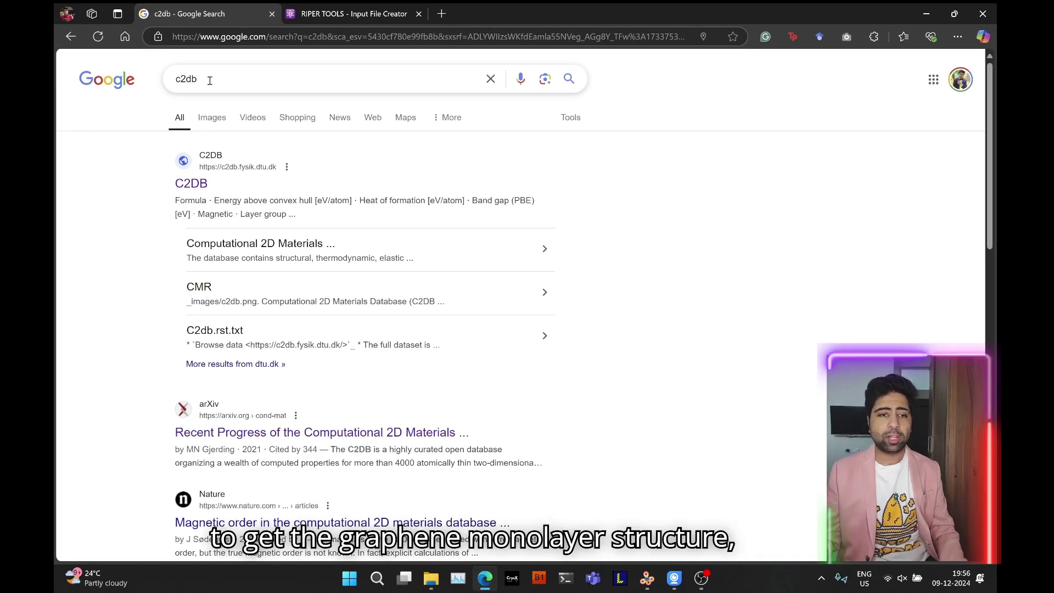
pyautogui.moveTo(202, 79); pyautogui.dragTo(172, 83)
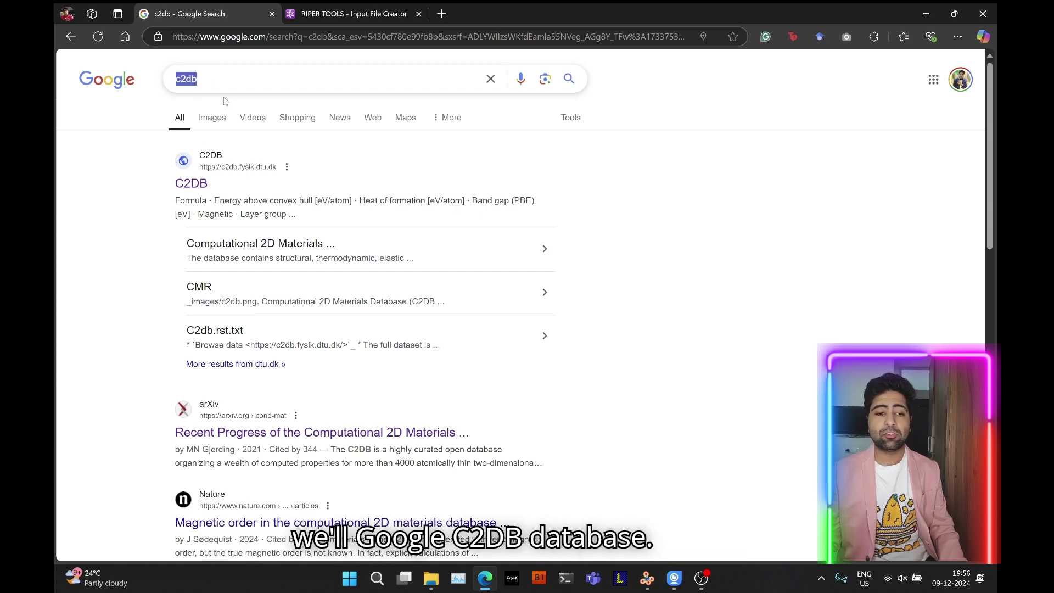
pyautogui.click(193, 186)
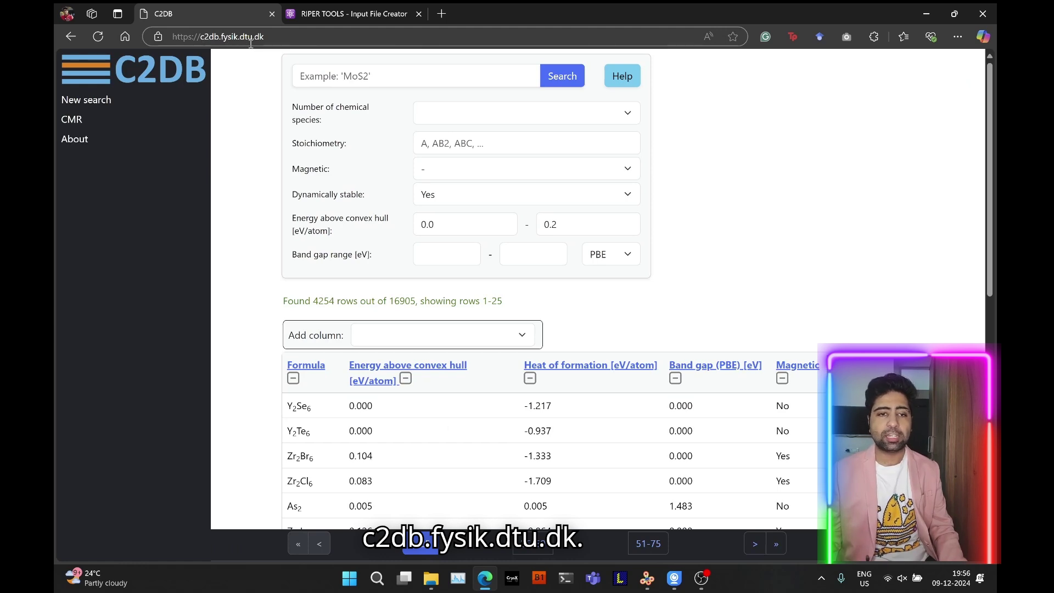
# Search the C2DB database for C with the number of chemical species set to 1.
pyautogui.click(361, 78)
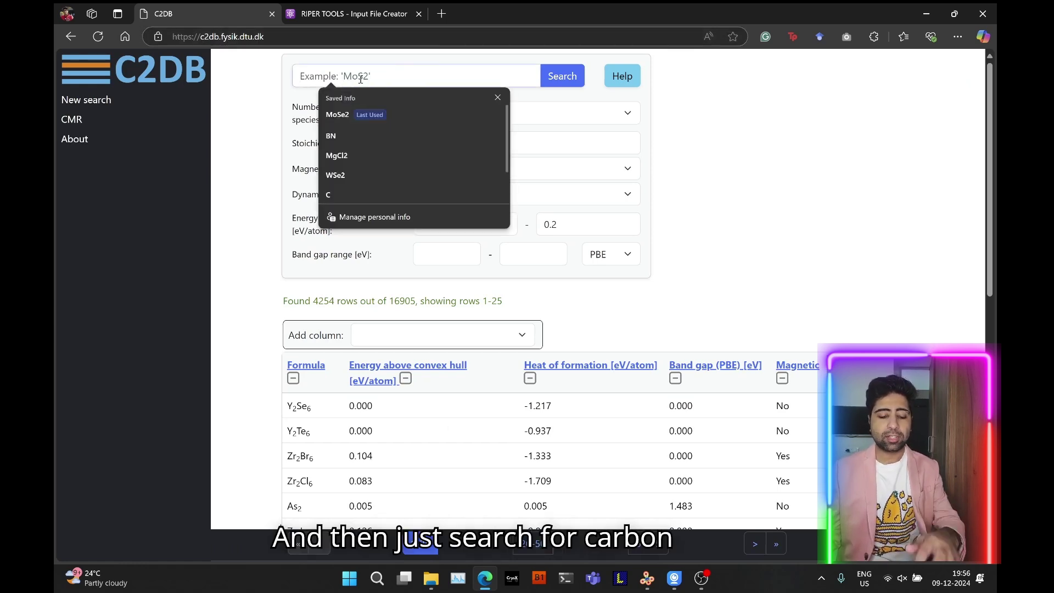
pyautogui.write('C')
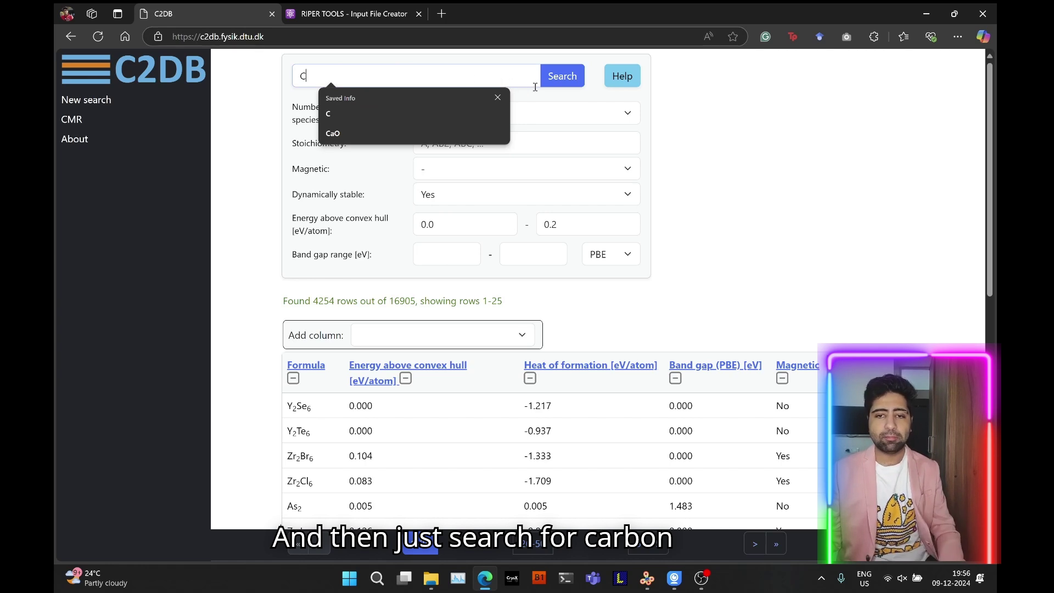
pyautogui.click(553, 84)
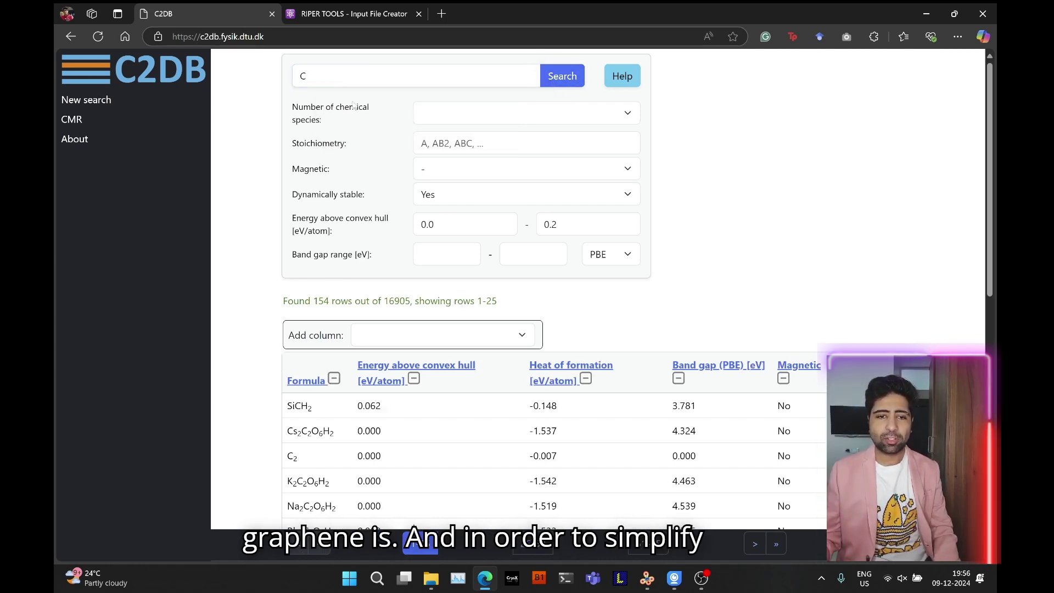
pyautogui.click(459, 116)
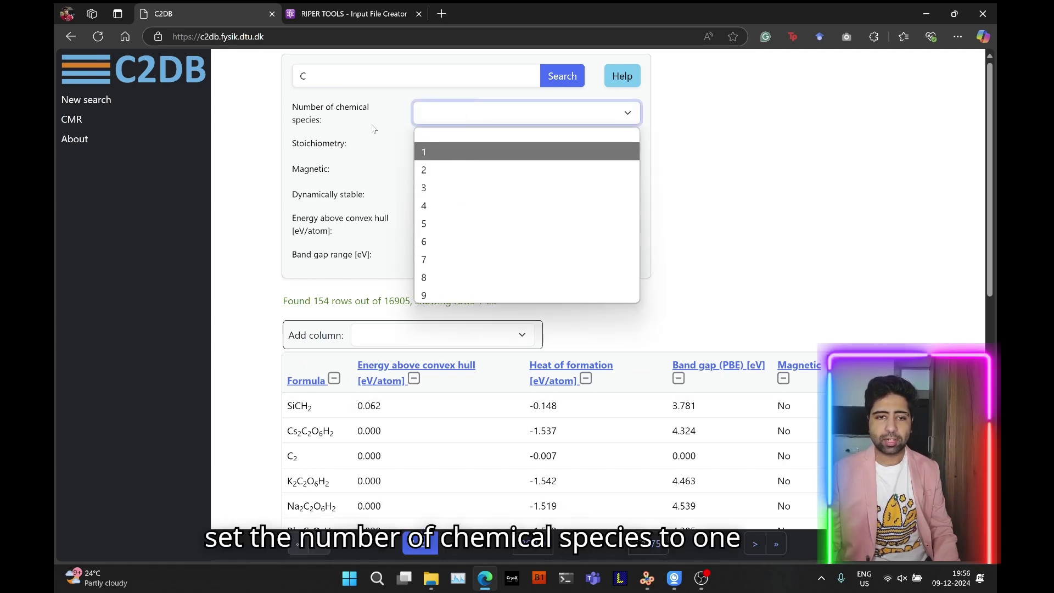
pyautogui.click(426, 155)
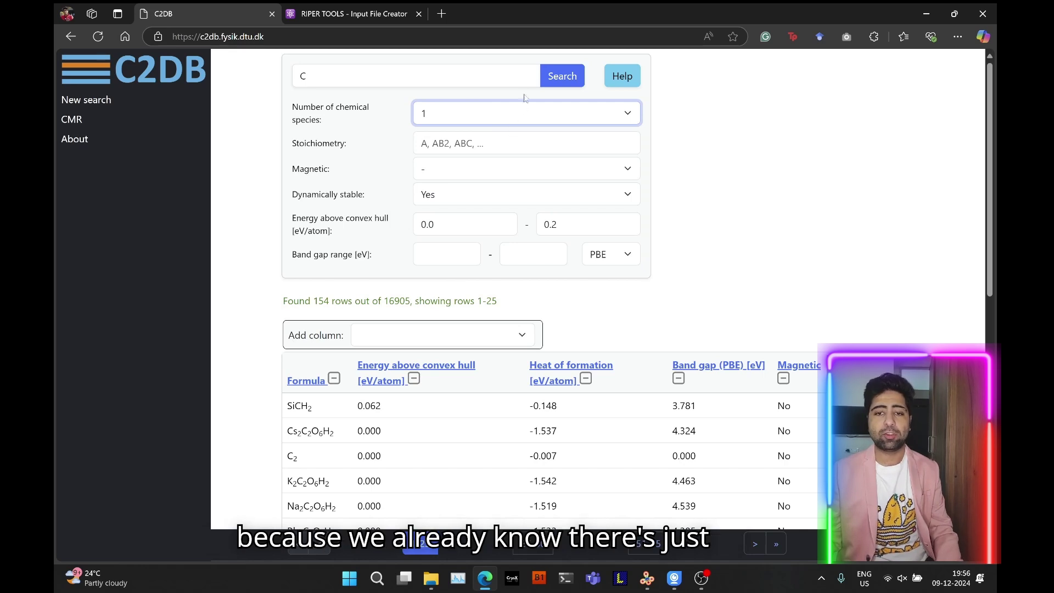
pyautogui.click(531, 76)
pyautogui.click(559, 78)
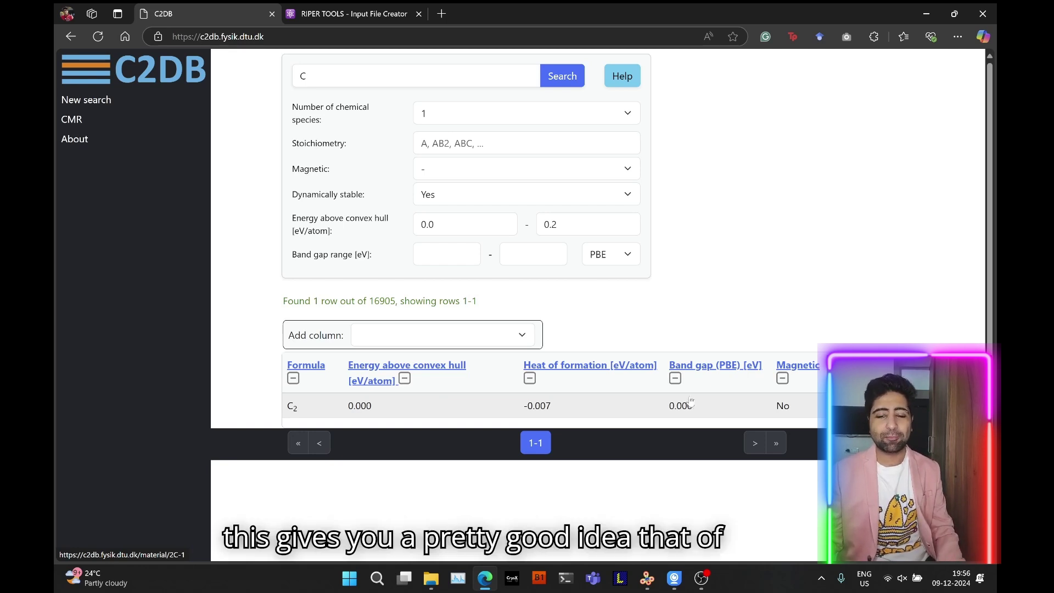
# Open the C2 material entry and view its crystal structure preview from a tilted angle.
pyautogui.click(634, 406)
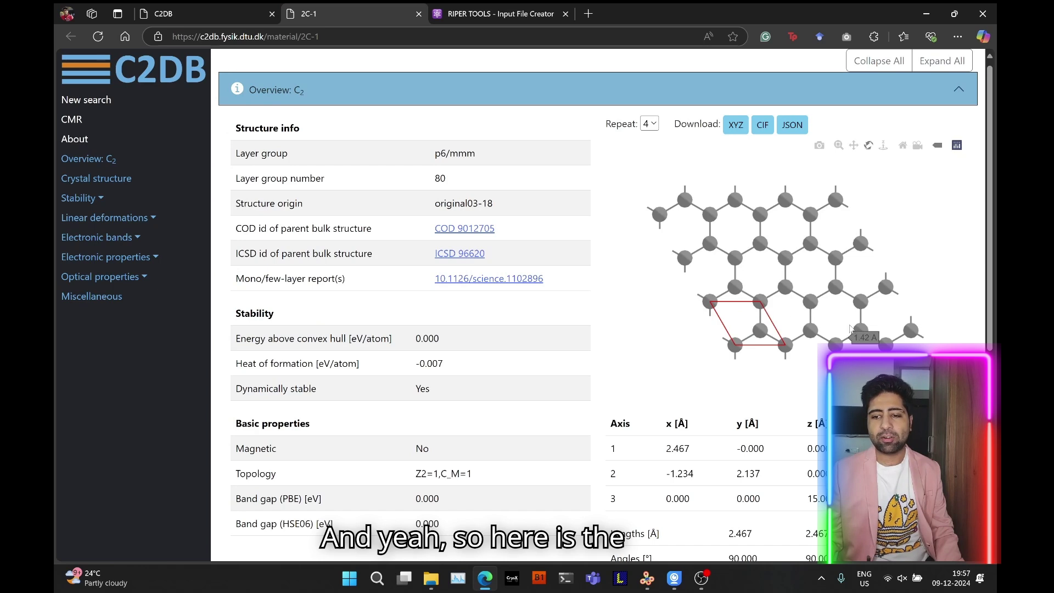
pyautogui.moveTo(845, 325); pyautogui.dragTo(782, 377)
# Examine the band structure and DOS in the Electronic bands section of the C2 entry.
pyautogui.scroll(-6, 567, 437)
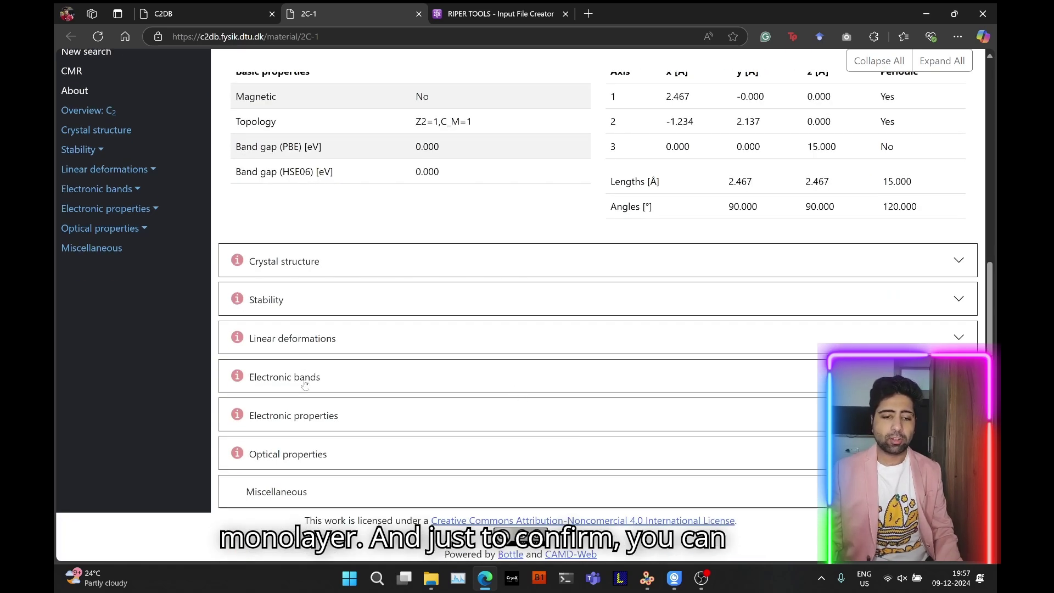
pyautogui.click(285, 377)
pyautogui.scroll(-2, 351, 351)
pyautogui.click(355, 329)
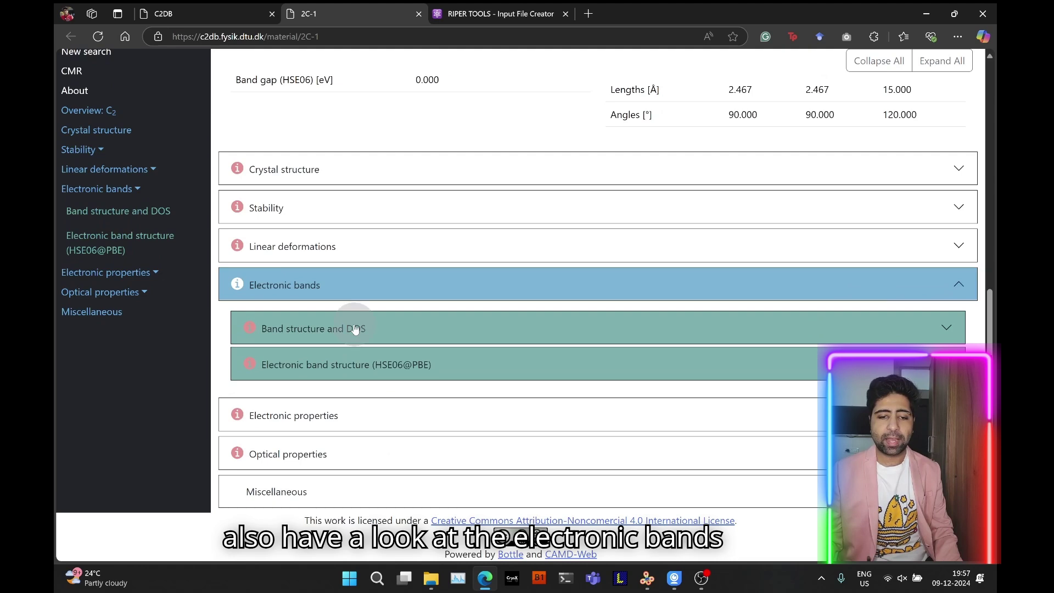
pyautogui.scroll(-3, 379, 291)
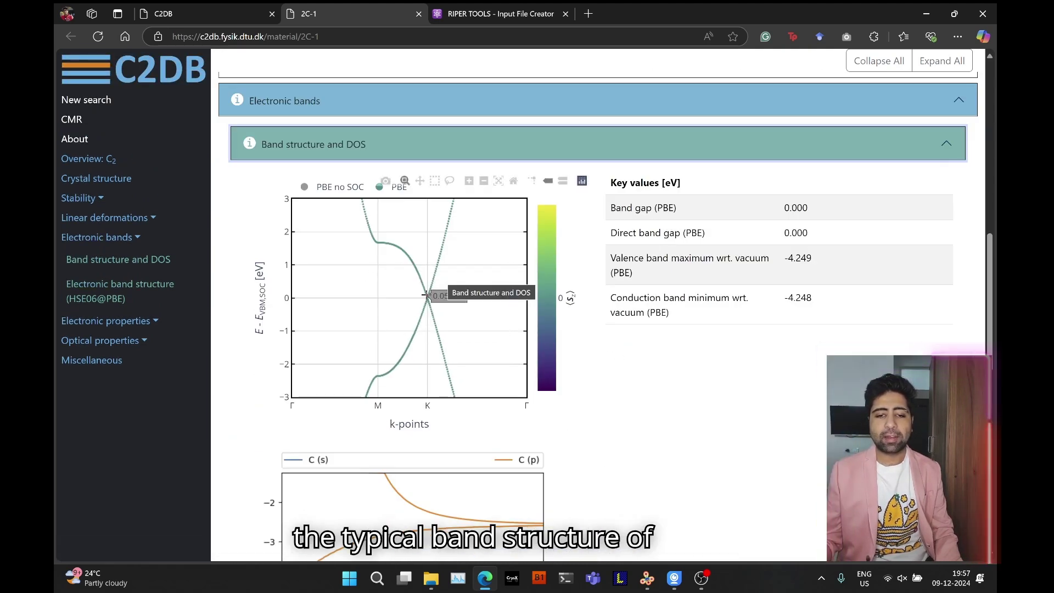
# Download the C2 monolayer structure as a CIF file and open it in VESTA.
pyautogui.scroll(10, 761, 426)
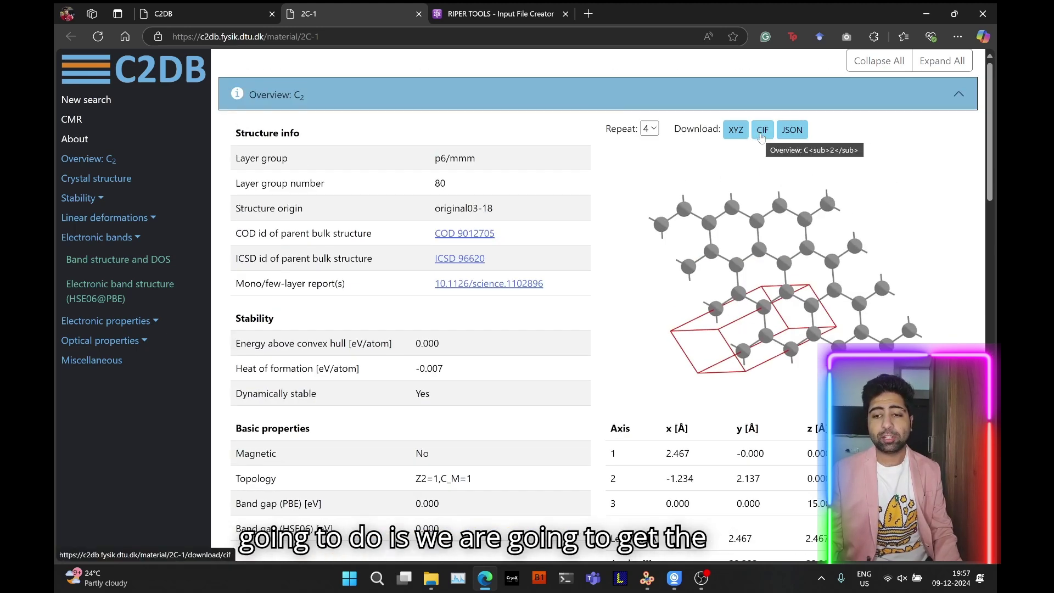
pyautogui.click(768, 138)
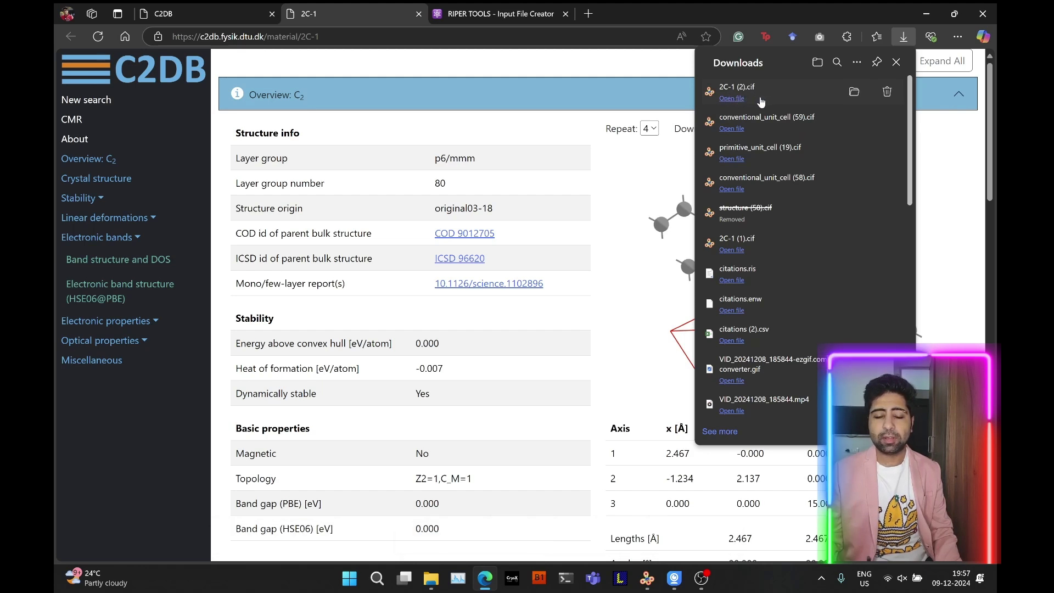
pyautogui.click(732, 99)
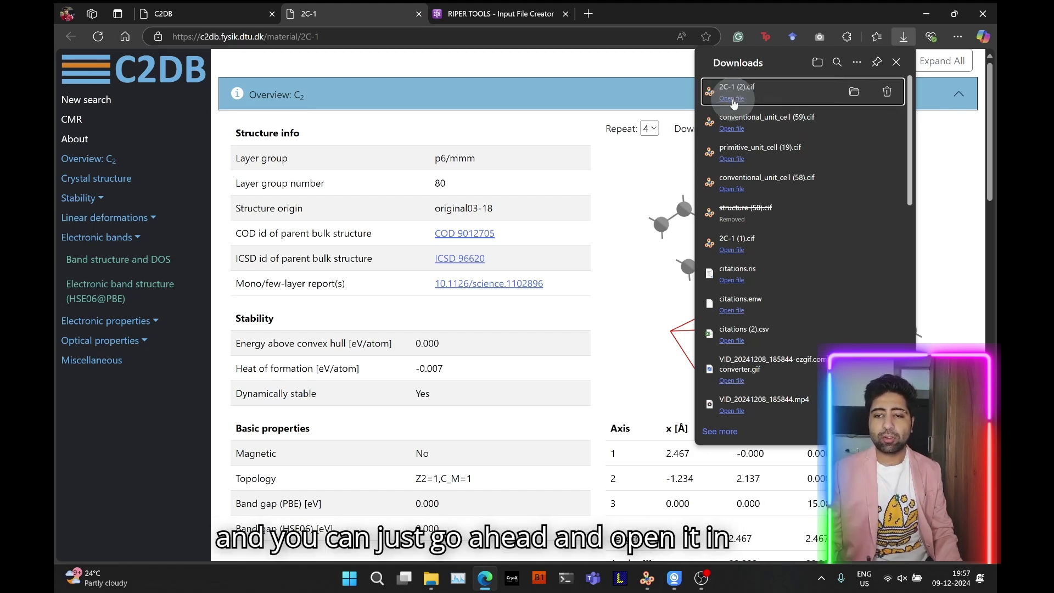
pyautogui.click(508, 314)
pyautogui.moveTo(509, 313); pyautogui.dragTo(493, 194)
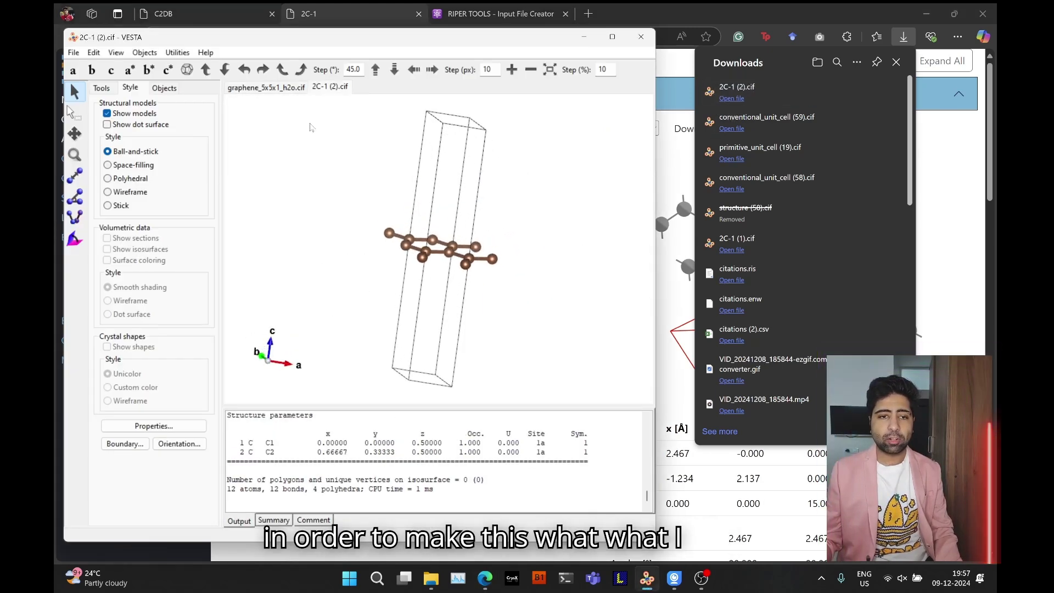
# Compare the supercell in graphene_5x5x1_h2o.cif with the downloaded graphene unit cell, viewing both from above.
pyautogui.click(266, 87)
pyautogui.moveTo(353, 208); pyautogui.dragTo(370, 301)
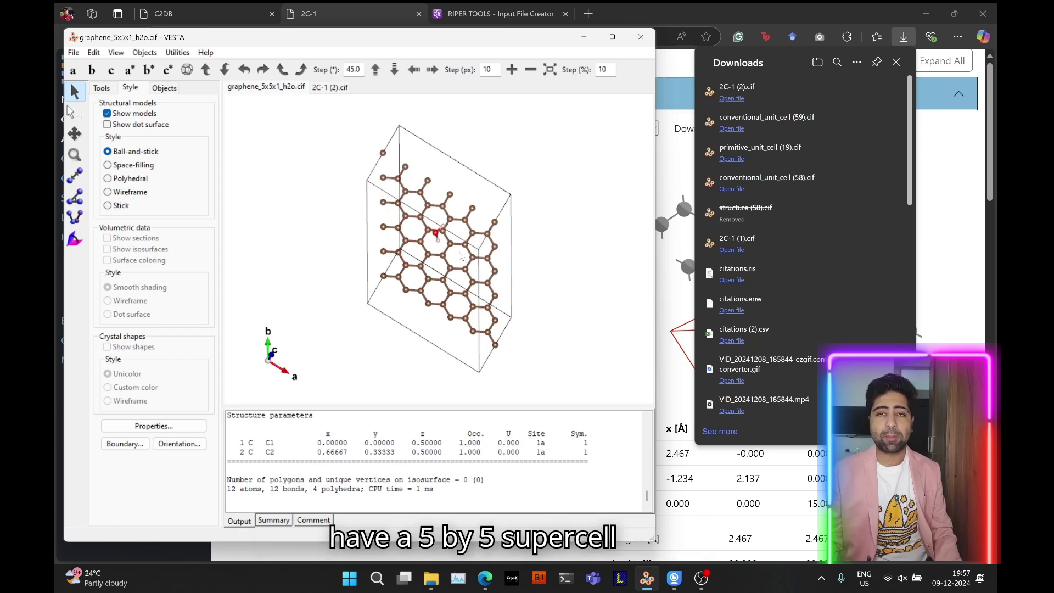
pyautogui.click(332, 88)
pyautogui.moveTo(524, 213); pyautogui.dragTo(503, 339)
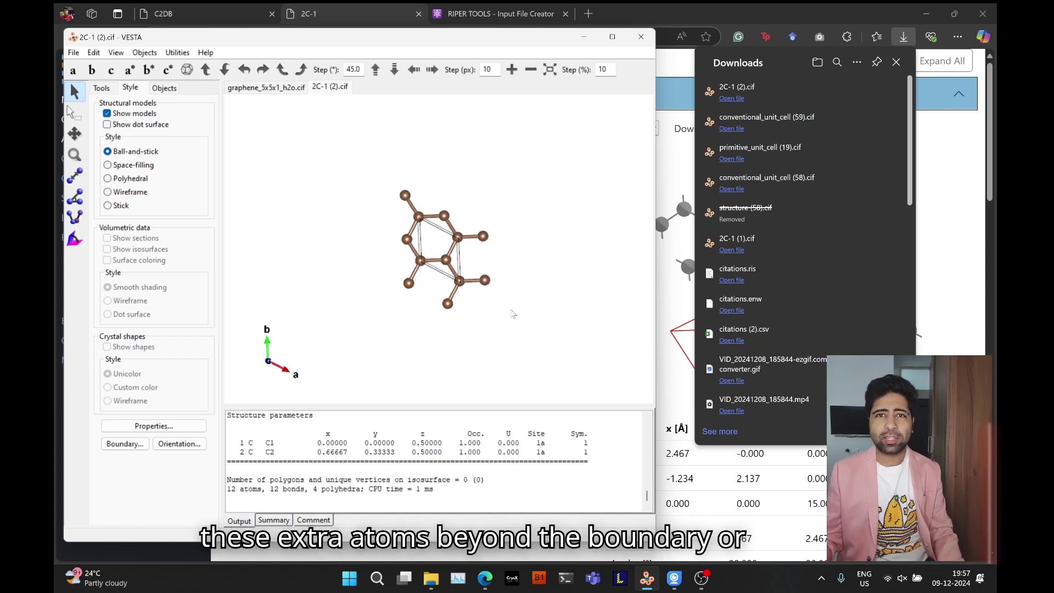
# Set the boundary mode of the C–C bond to "Do not search atoms beyond the boundary".
pyautogui.click(101, 51)
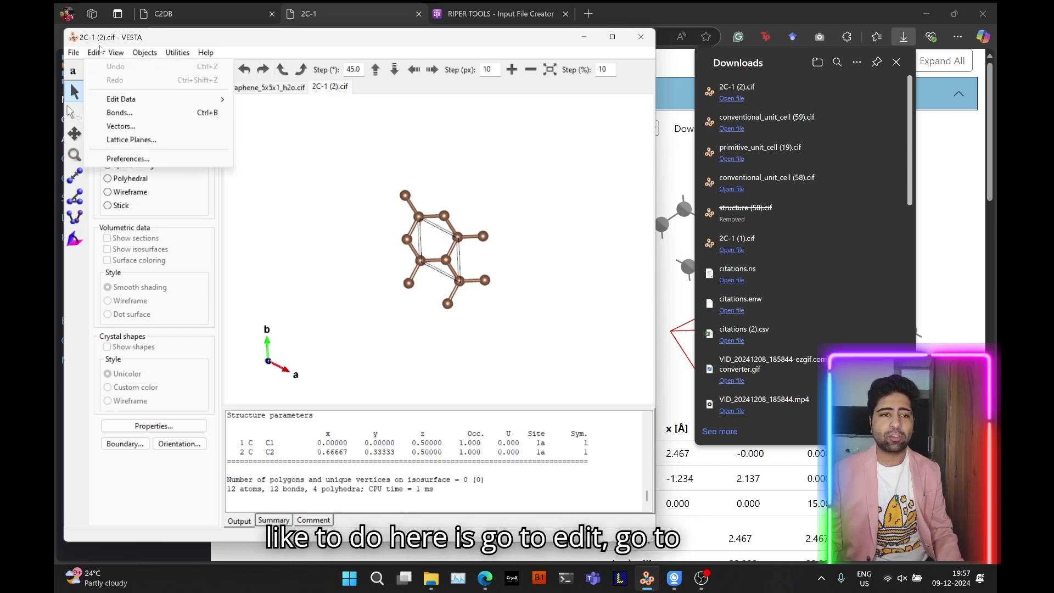
pyautogui.click(132, 113)
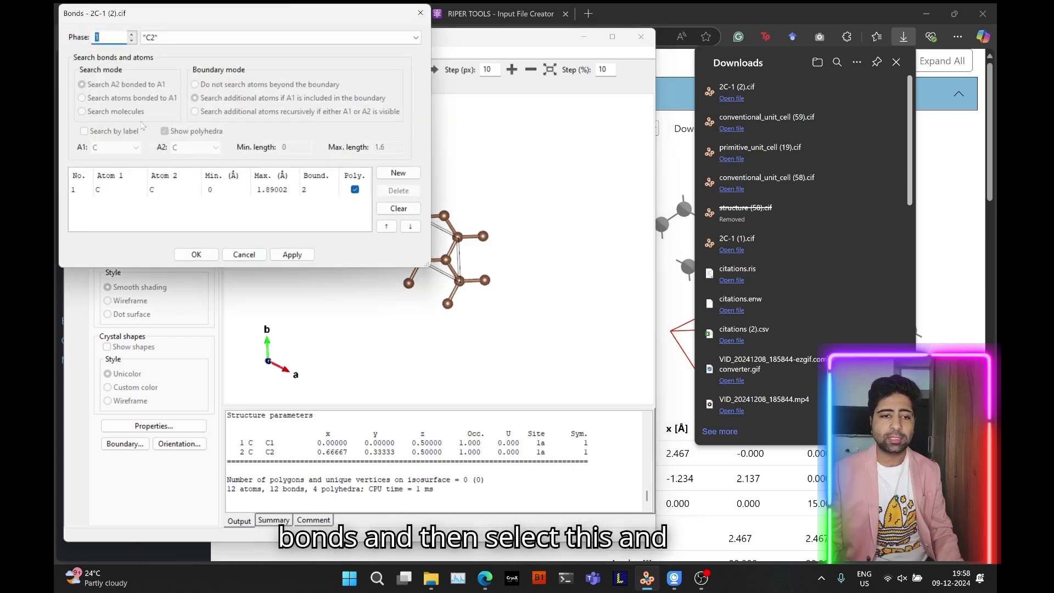
pyautogui.click(216, 190)
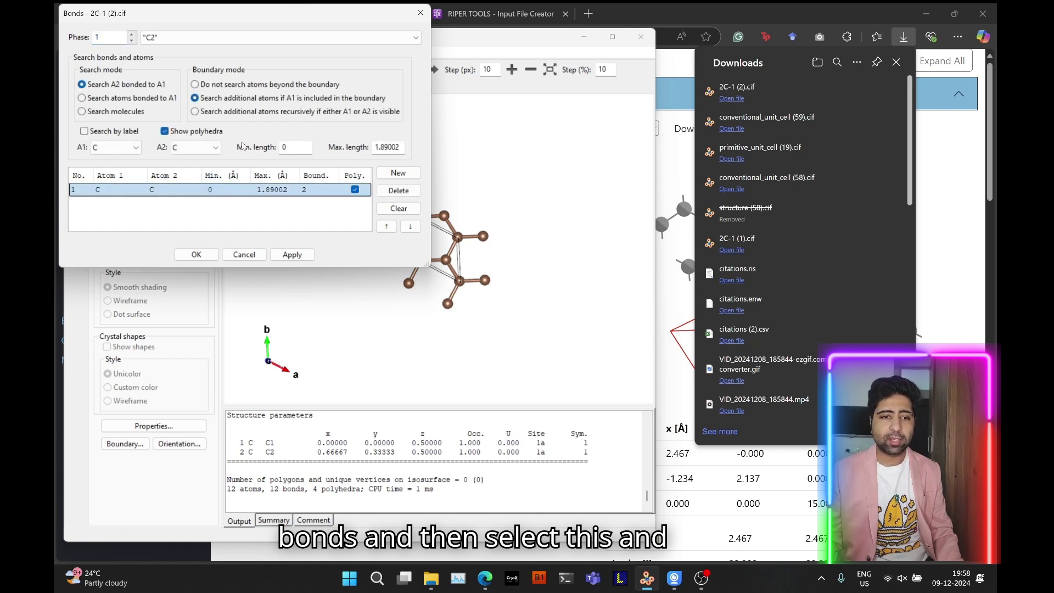
pyautogui.click(234, 85)
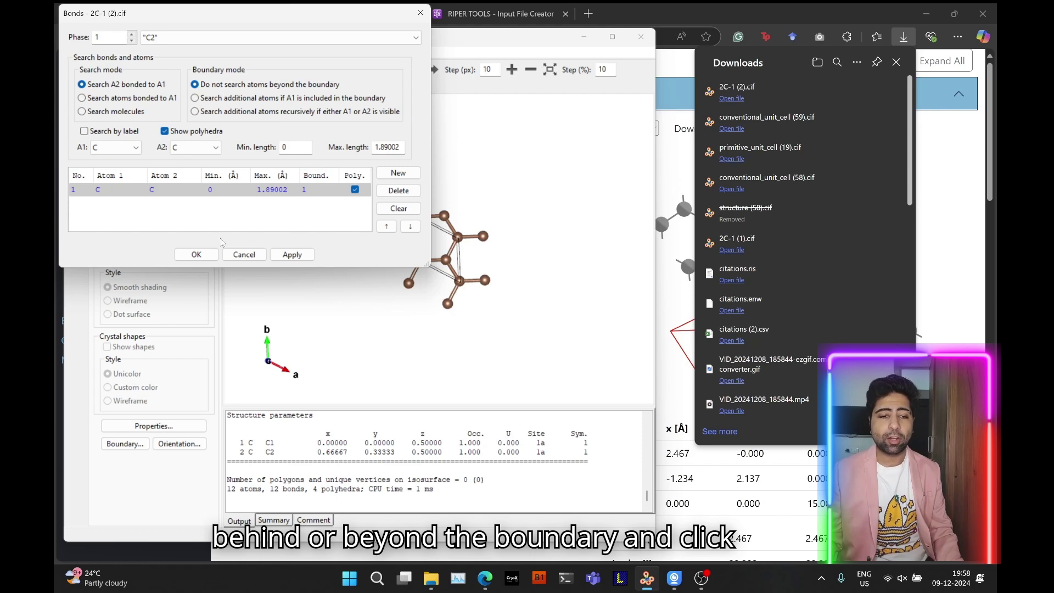
pyautogui.click(207, 256)
# Examine the graphene unit cell's corner and interior atoms against the atom sites listed in the structure parameters.
pyautogui.moveTo(322, 268)
pyautogui.mouseDown()
pyautogui.moveTo(334, 235)
pyautogui.moveTo(317, 248)
pyautogui.mouseUp()
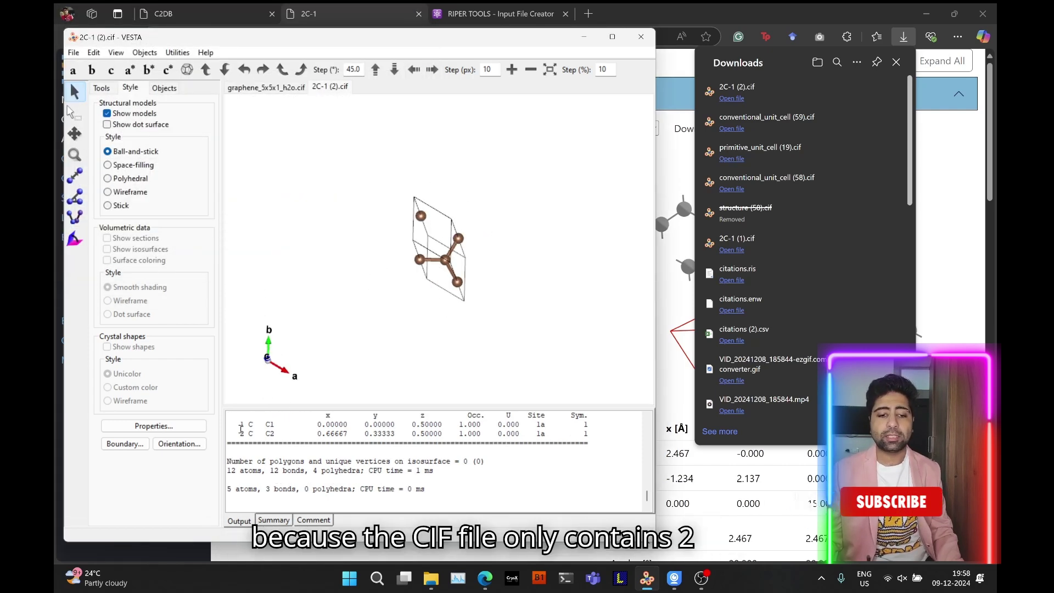
pyautogui.moveTo(249, 429); pyautogui.dragTo(364, 434)
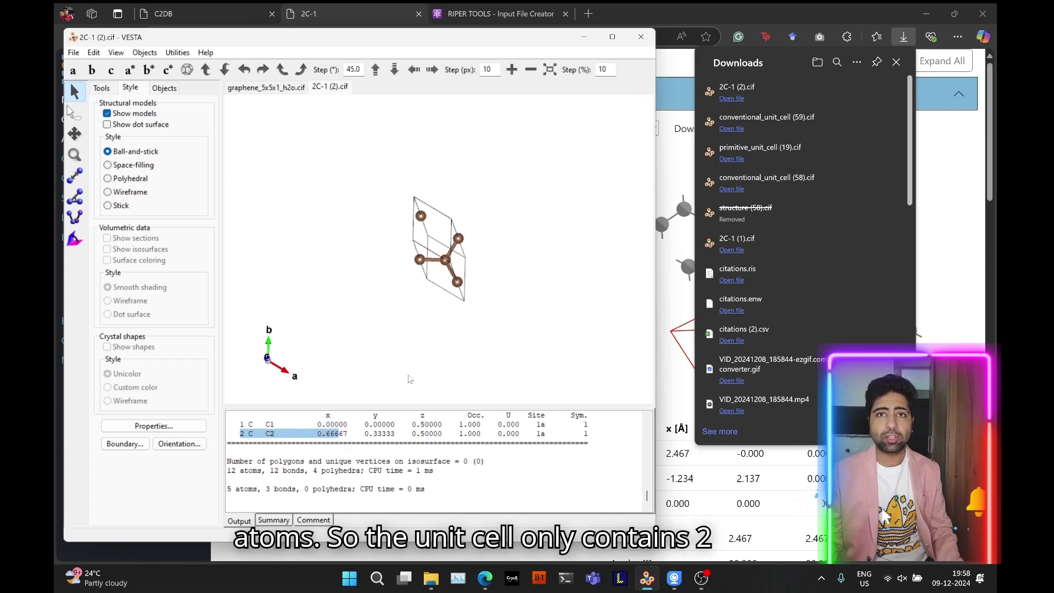
pyautogui.moveTo(494, 291)
pyautogui.mouseDown()
pyautogui.moveTo(520, 284)
pyautogui.moveTo(499, 279)
pyautogui.moveTo(504, 304)
pyautogui.mouseUp()
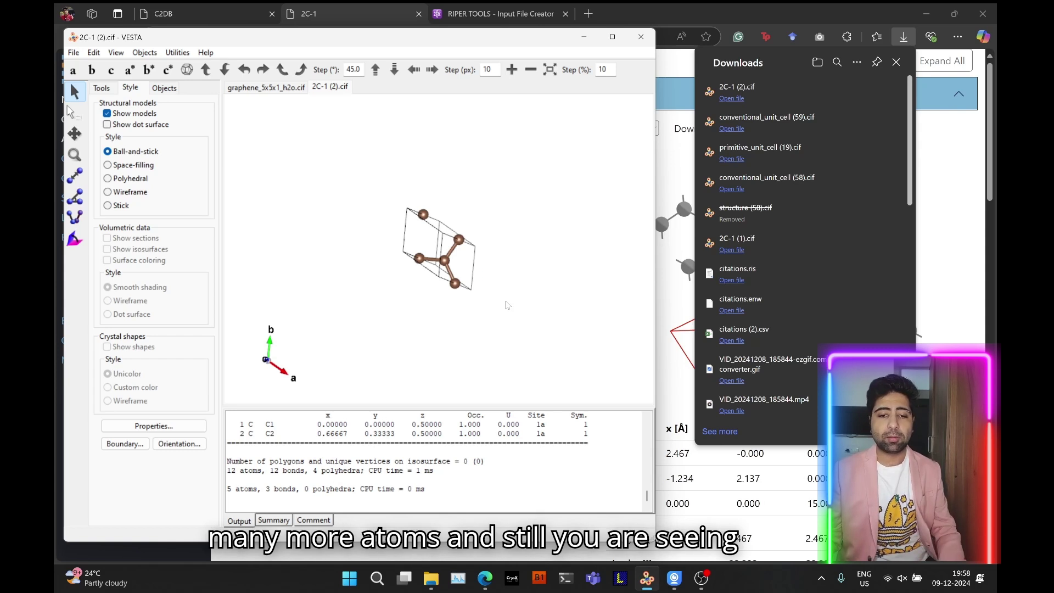
pyautogui.moveTo(410, 289)
pyautogui.mouseDown()
pyautogui.moveTo(390, 274)
pyautogui.moveTo(420, 294)
pyautogui.mouseUp()
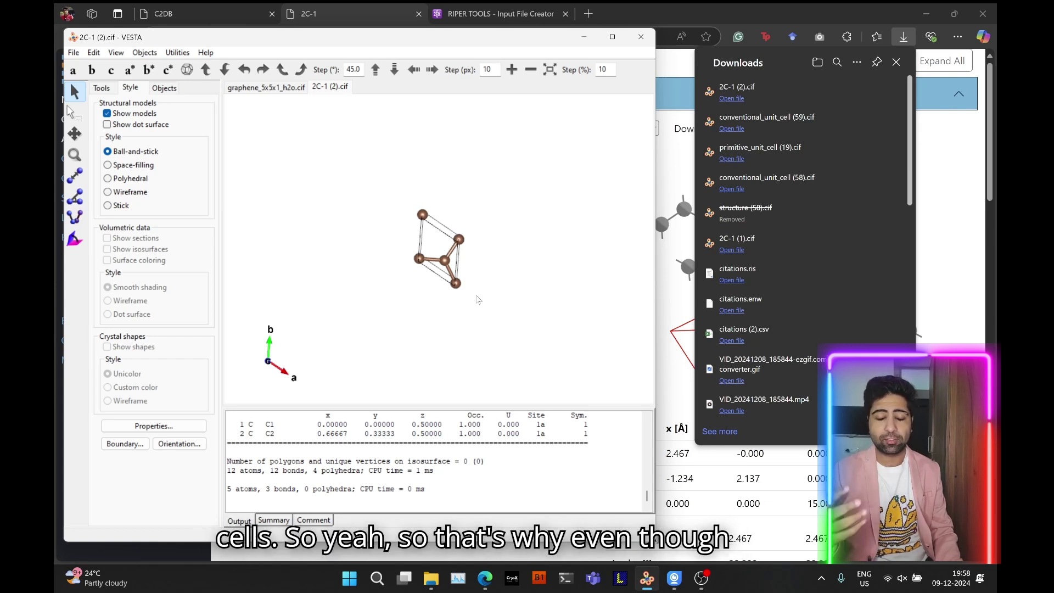
pyautogui.moveTo(477, 298); pyautogui.dragTo(475, 300)
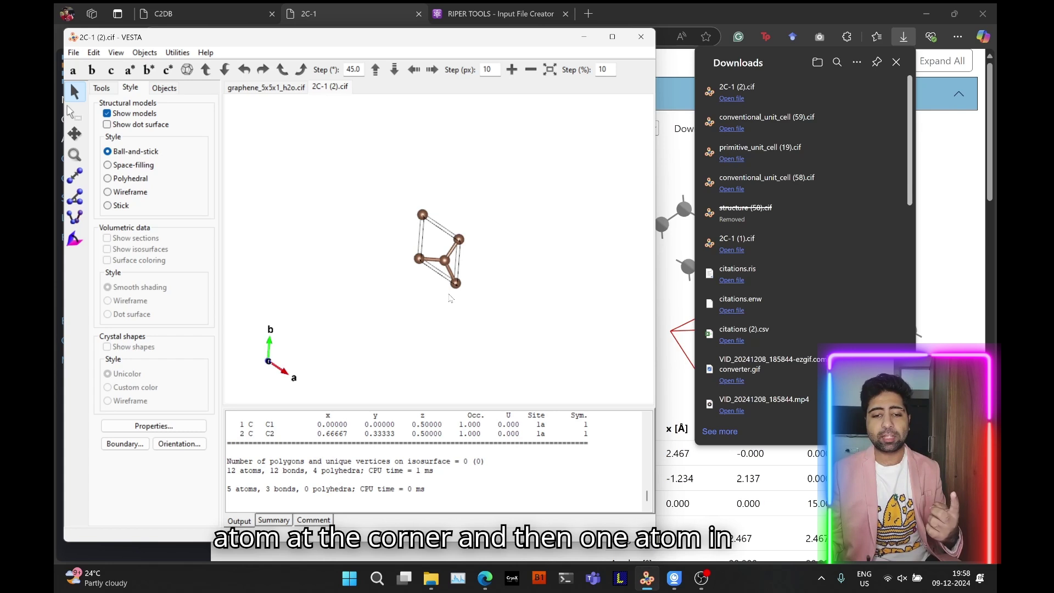
pyautogui.moveTo(450, 268)
pyautogui.mouseDown()
pyautogui.moveTo(463, 243)
pyautogui.moveTo(520, 225)
pyautogui.moveTo(440, 264)
pyautogui.moveTo(445, 250)
pyautogui.moveTo(448, 264)
pyautogui.mouseUp()
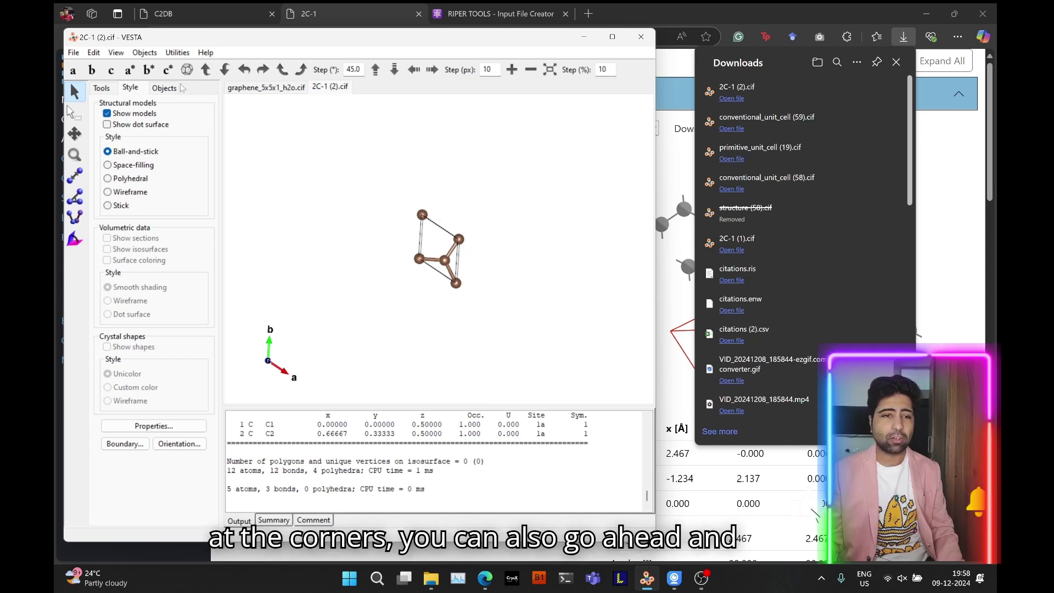
# Limit the displayed boundary of the graphene unit cell to x(max), y(max) and z(max) of 0.99.
pyautogui.click(149, 54)
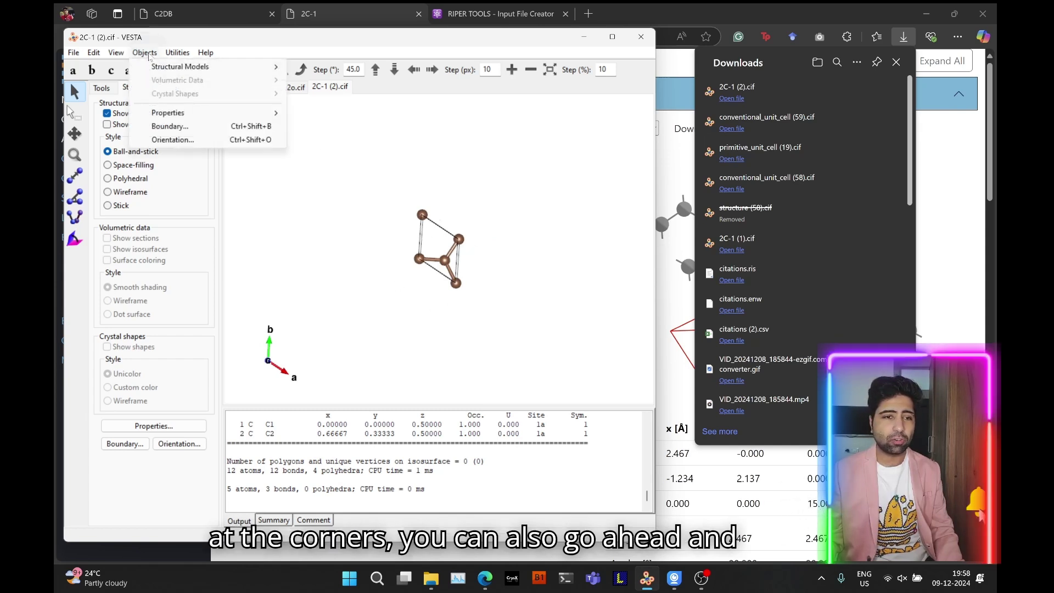
pyautogui.click(174, 126)
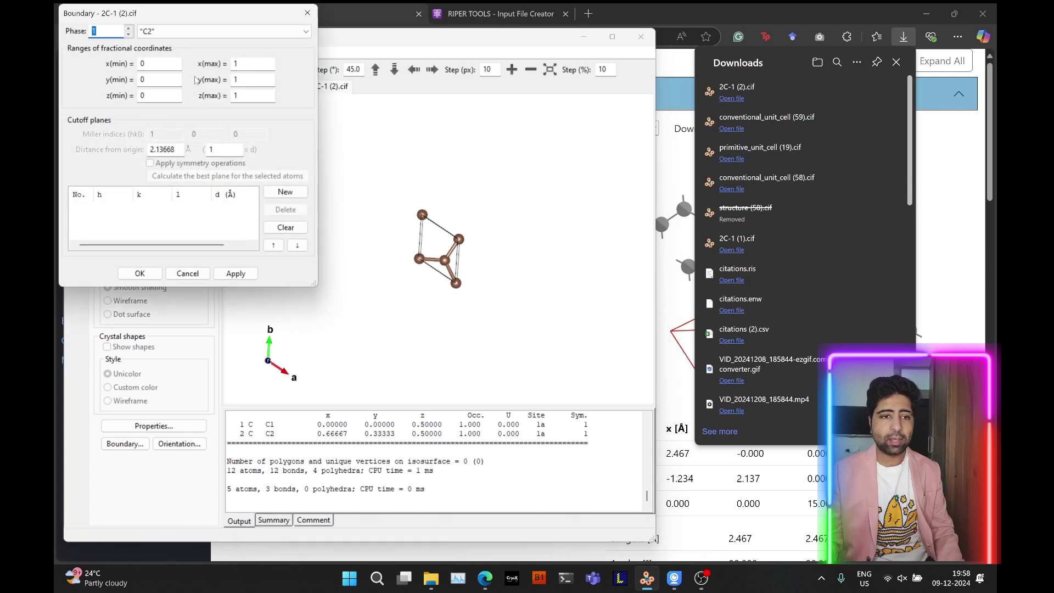
pyautogui.doubleClick(231, 64)
pyautogui.write('0')
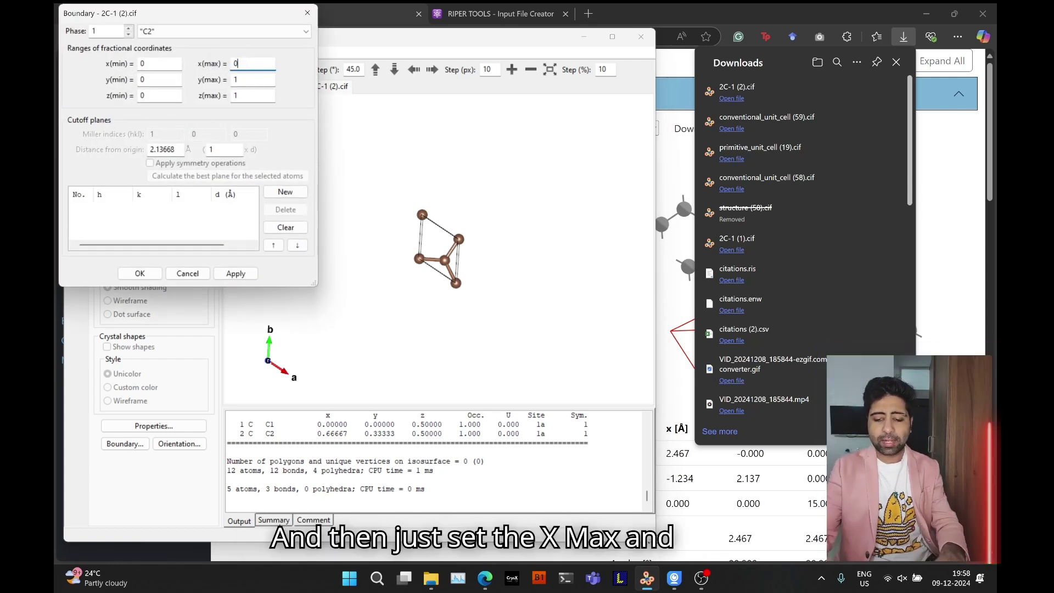
pyautogui.write('.99')
pyautogui.press('Tab')
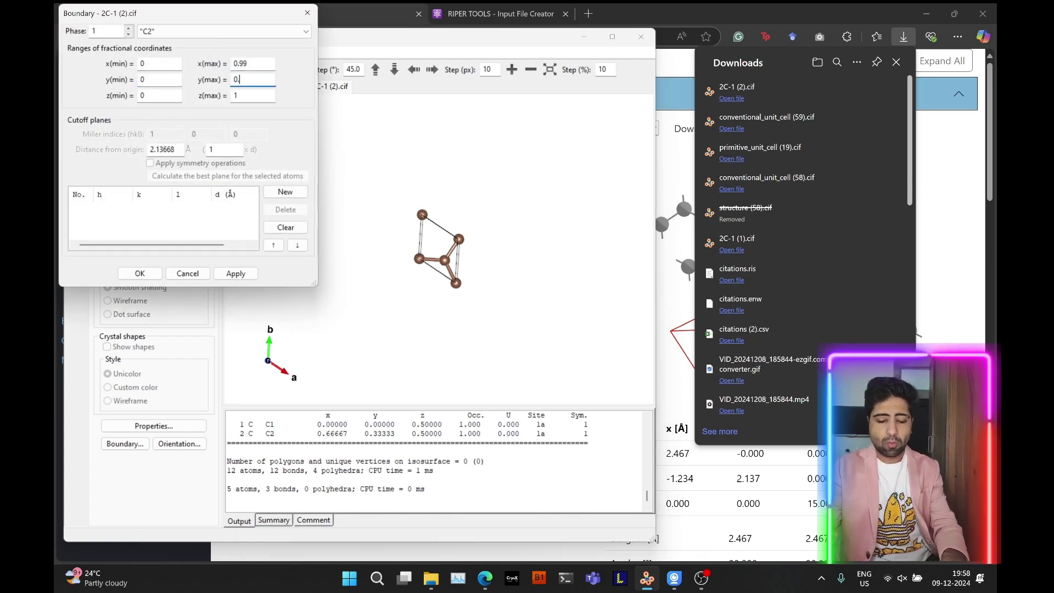
pyautogui.write('0.99')
pyautogui.press('Tab')
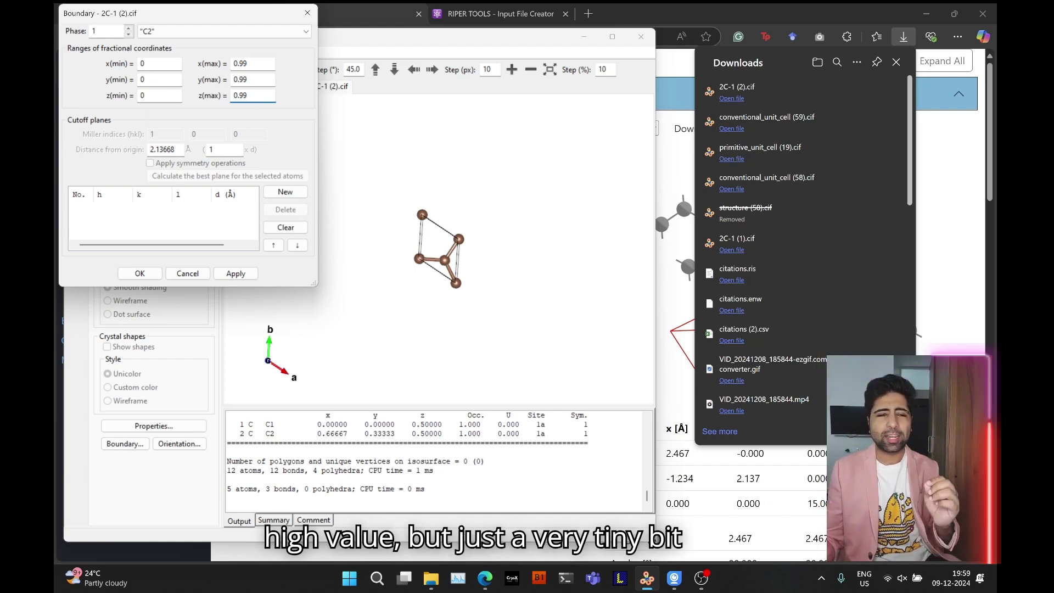
pyautogui.click(140, 273)
pyautogui.moveTo(452, 277); pyautogui.dragTo(493, 284)
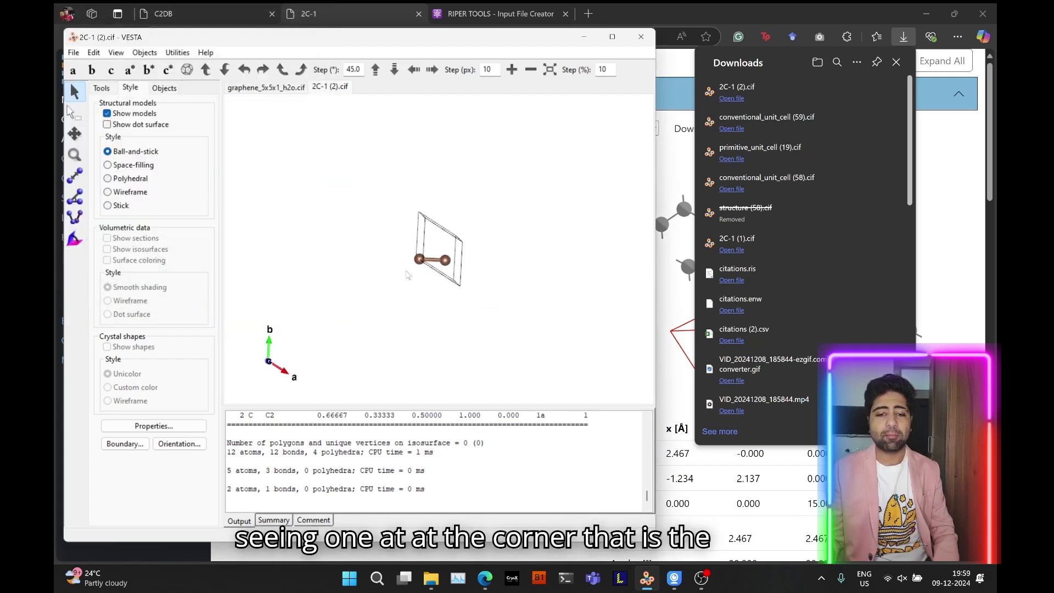
pyautogui.moveTo(404, 275); pyautogui.dragTo(401, 267)
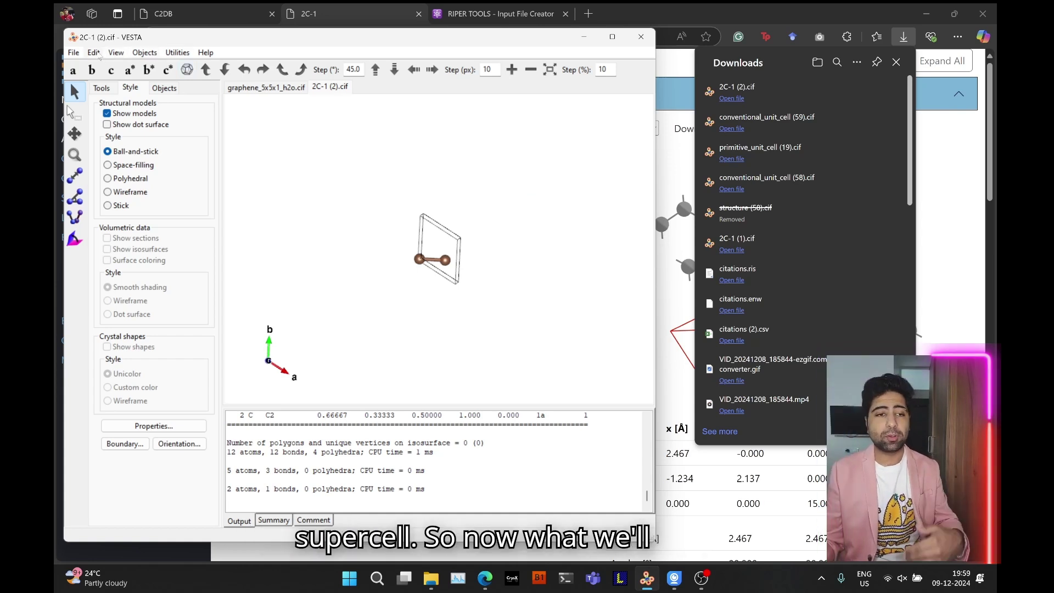
# Set up a unit cell transformation for the graphene phase with rotation matrix diagonal 5, 5, 1.
pyautogui.click(99, 54)
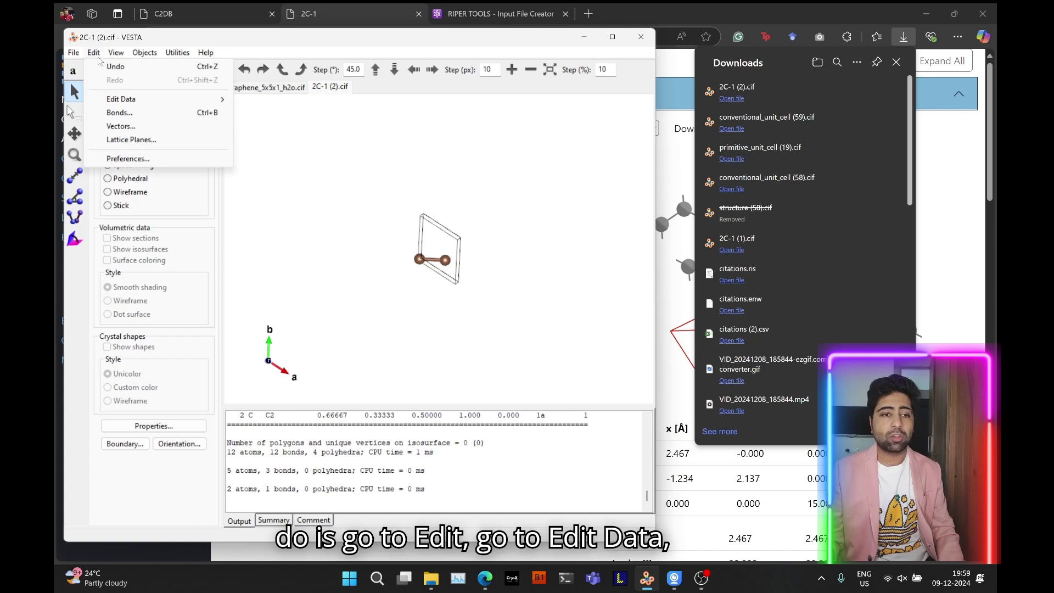
pyautogui.moveTo(123, 104)
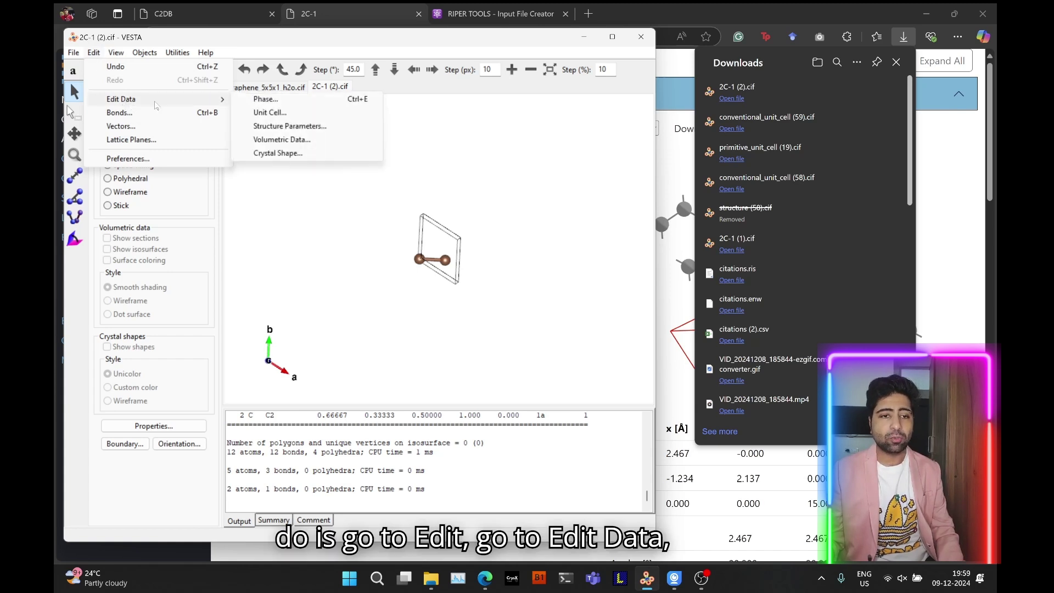
pyautogui.click(245, 114)
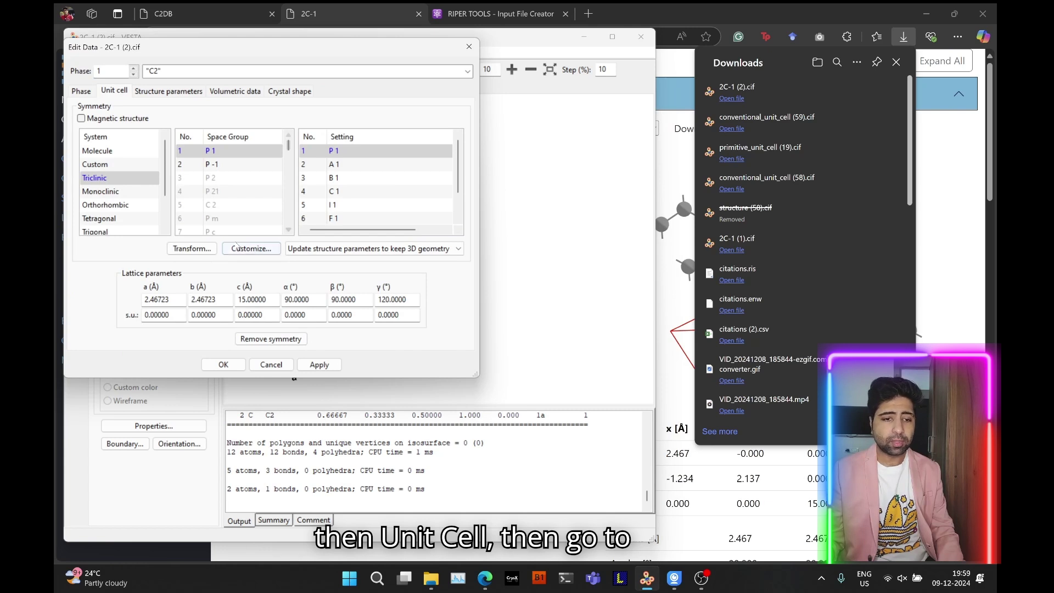
pyautogui.click(192, 248)
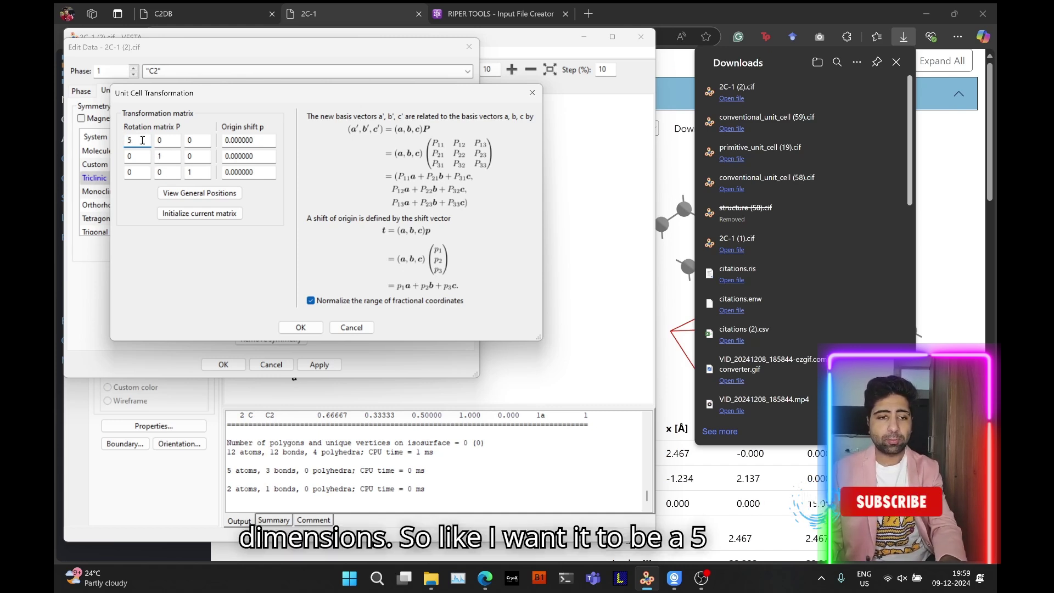
pyautogui.doubleClick(175, 157)
pyautogui.write('5')
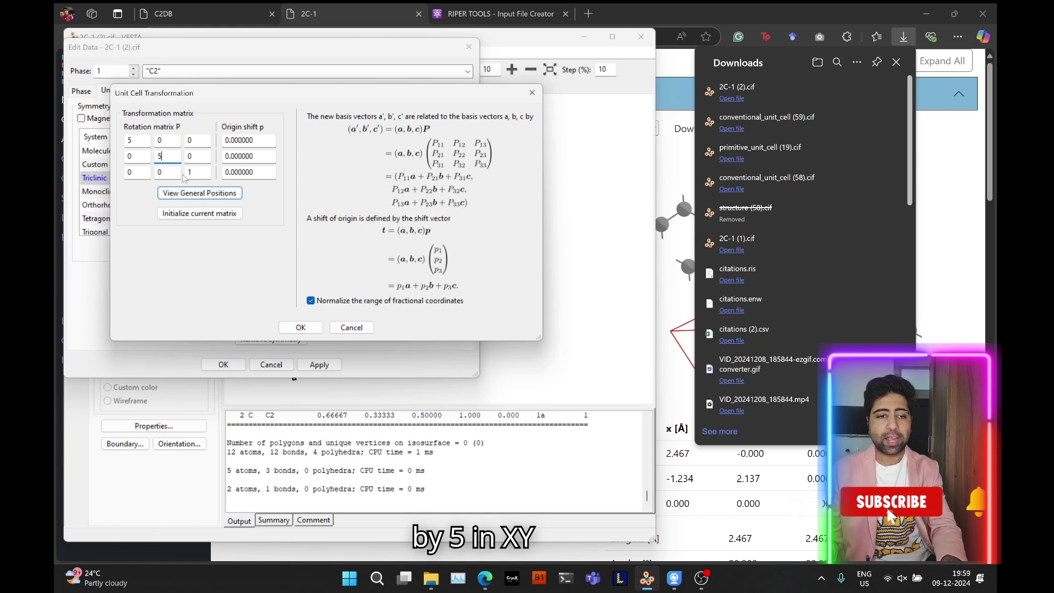
# Apply the cell transformation, accepting the volume change and searching atoms in the new unit cell to add them as new sites.
pyautogui.click(310, 331)
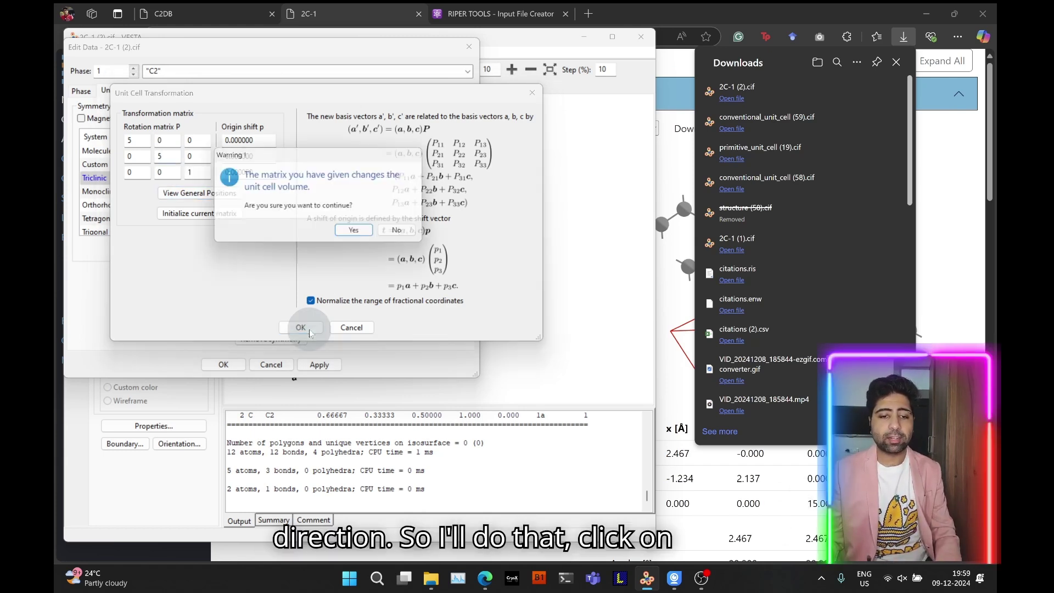
pyautogui.click(360, 236)
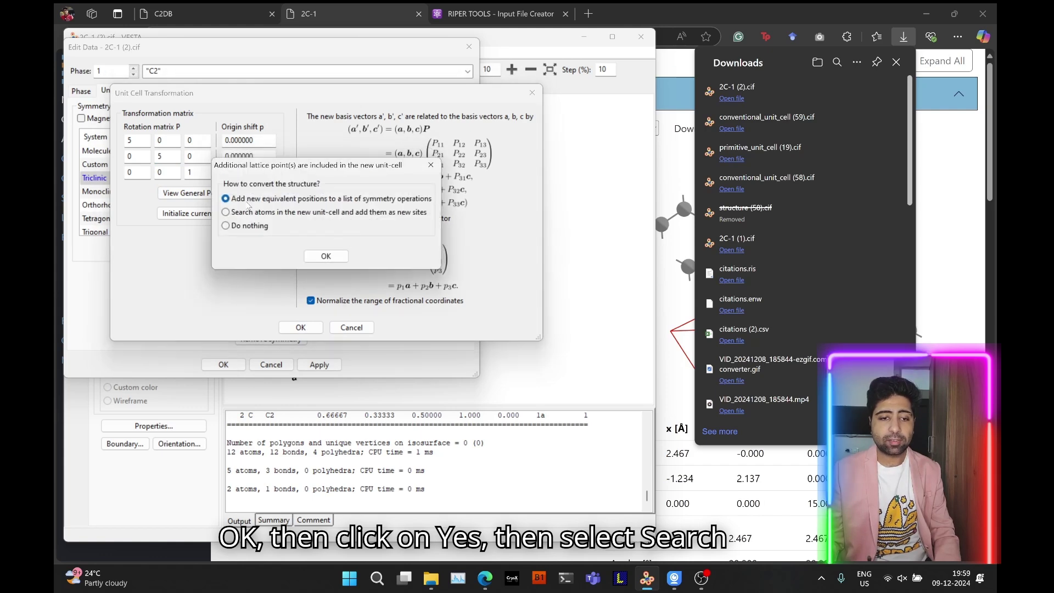
pyautogui.click(240, 214)
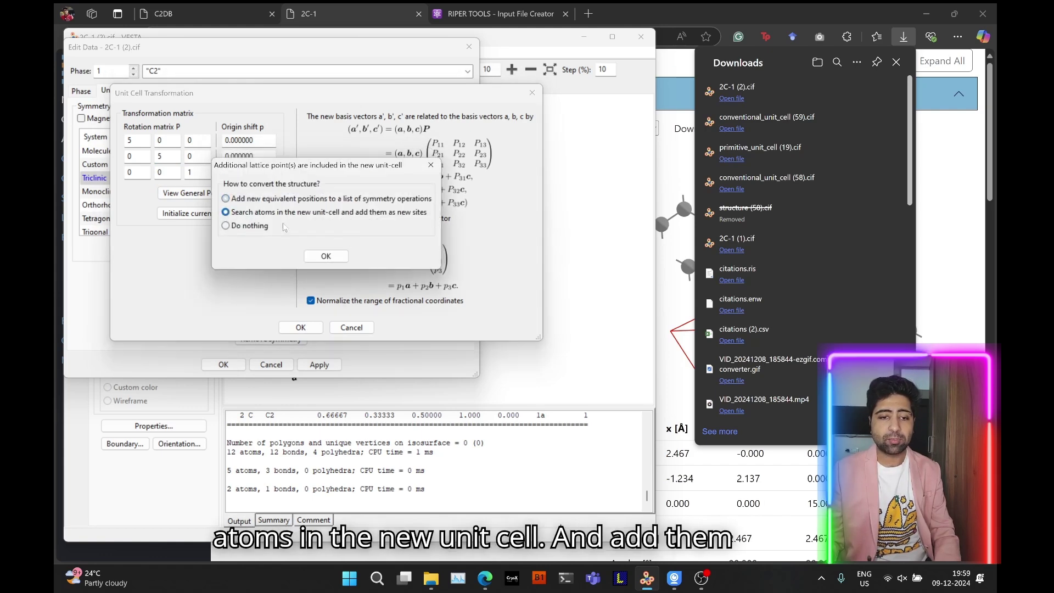
pyautogui.click(318, 257)
pyautogui.click(224, 365)
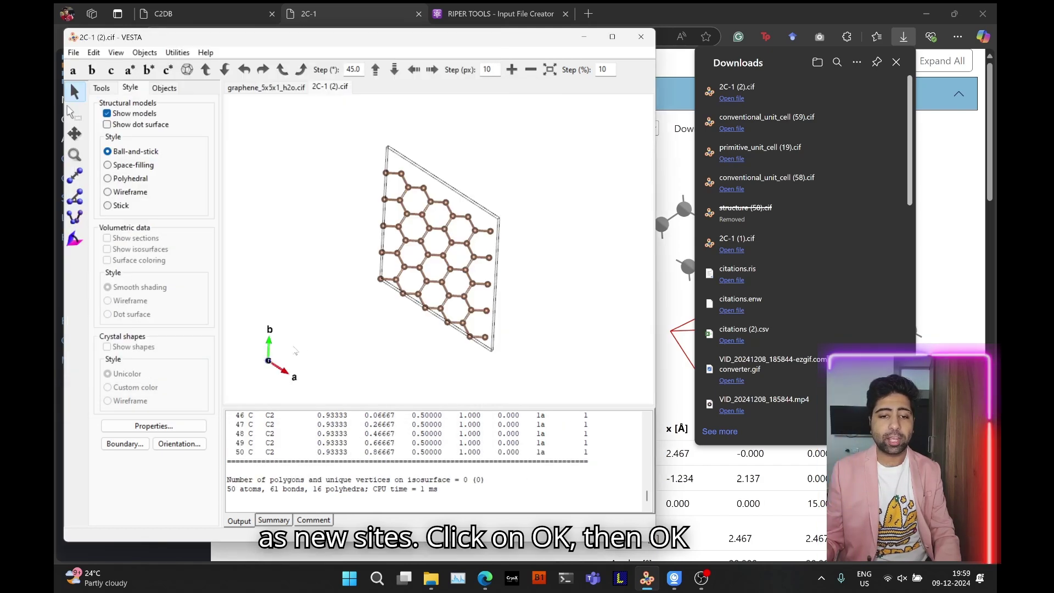
pyautogui.moveTo(332, 325); pyautogui.dragTo(370, 327)
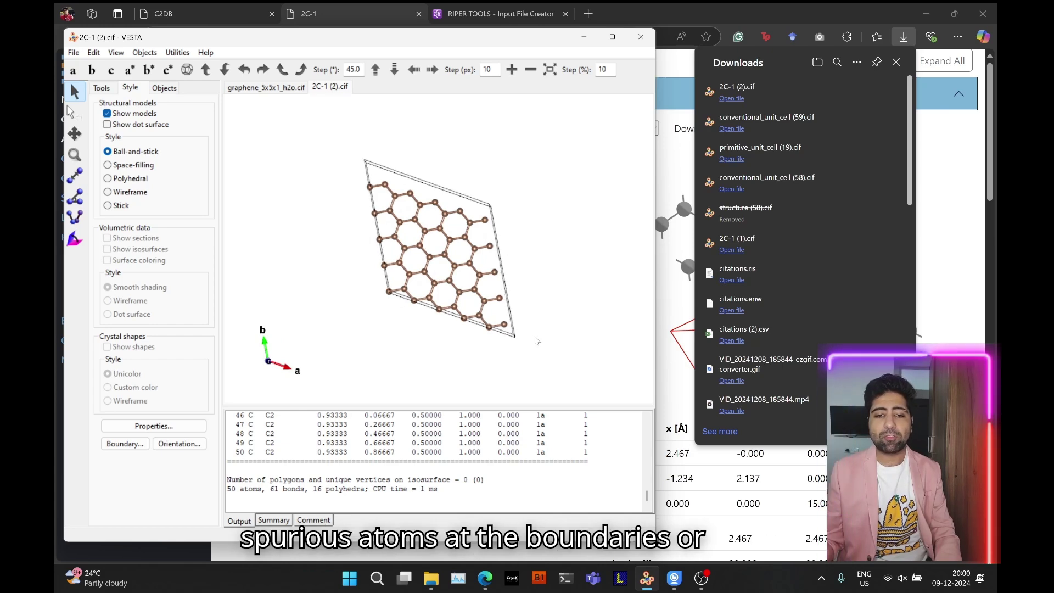
pyautogui.moveTo(506, 237); pyautogui.dragTo(536, 203)
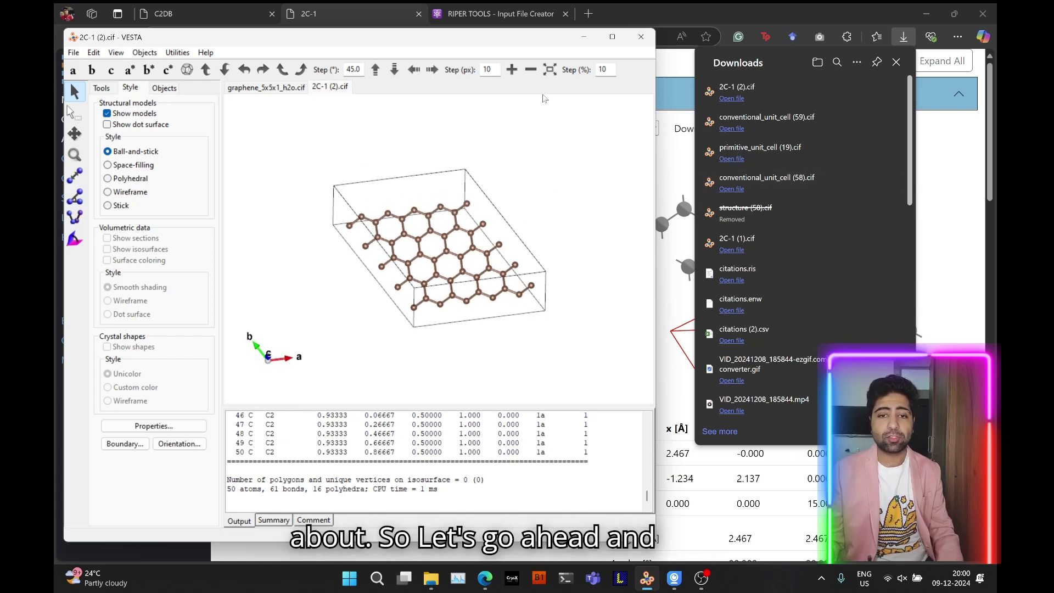
# Switch to the RIPER Tools site in the browser and search its PubChem to RIPER page for water.
pyautogui.click(503, 8)
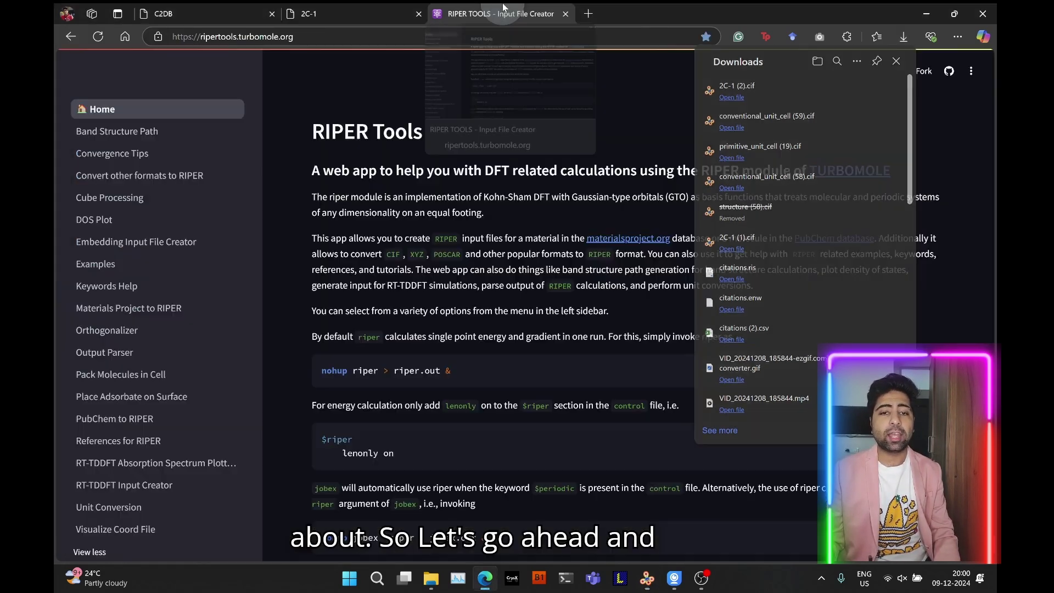
pyautogui.click(189, 36)
pyautogui.moveTo(189, 37); pyautogui.dragTo(341, 45)
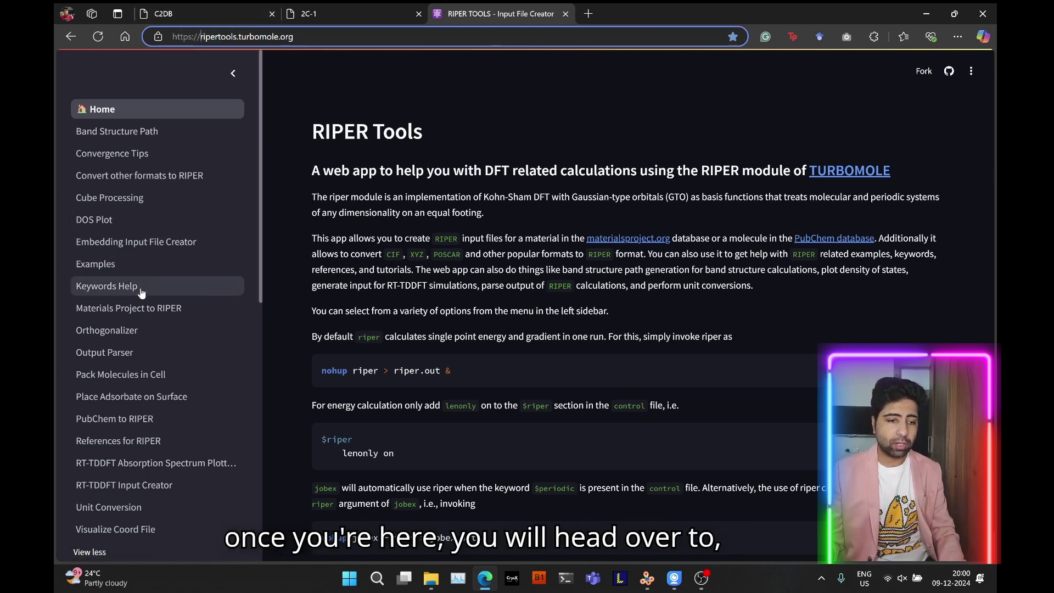
pyautogui.click(130, 426)
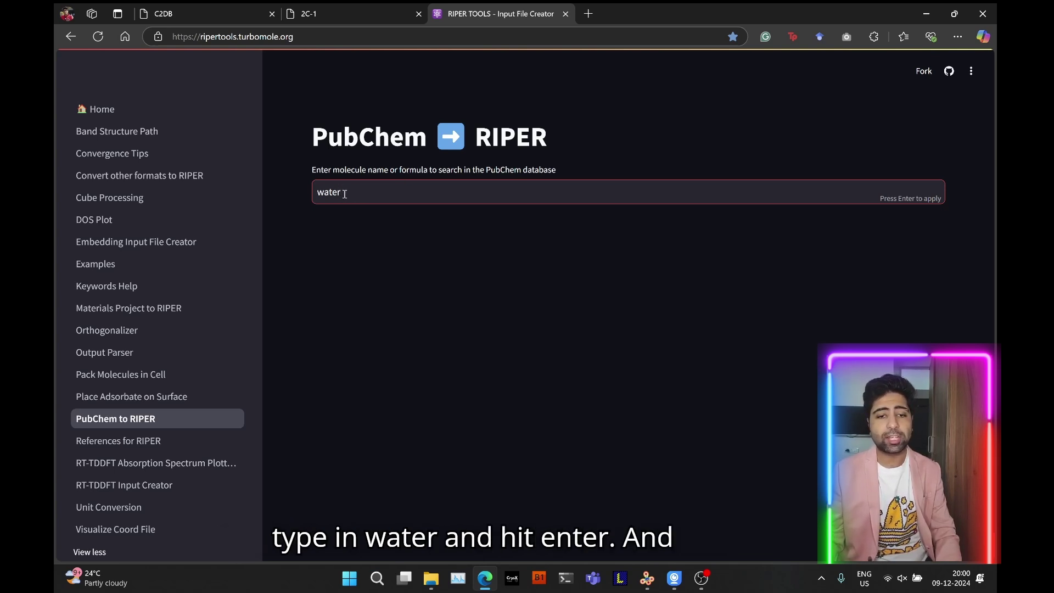
pyautogui.press('Return')
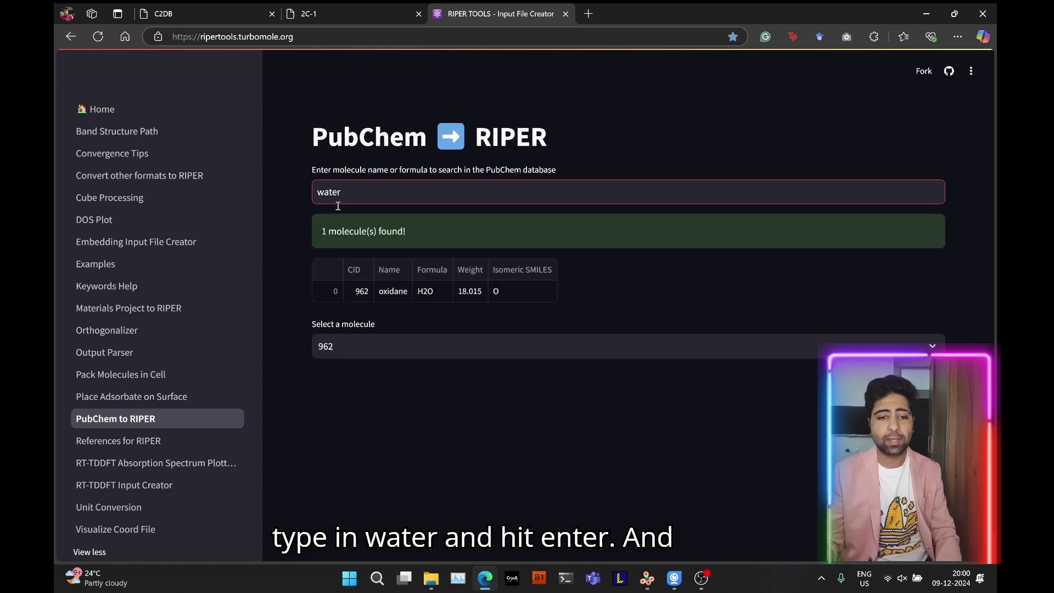
# Download the water molecule's coordinates in XYZ format.
pyautogui.scroll(-3, 298, 284)
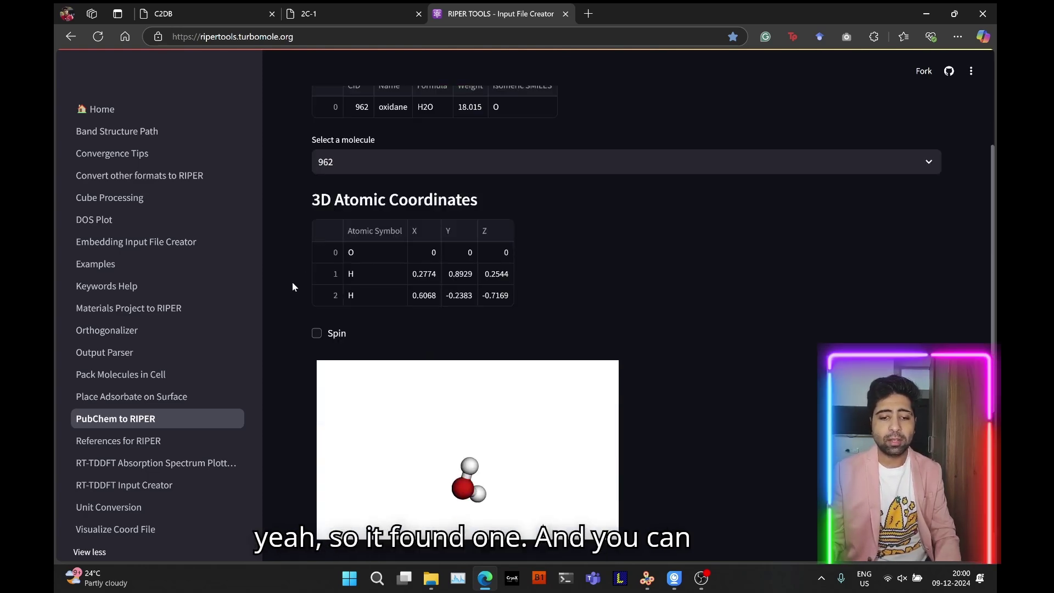
pyautogui.scroll(-3, 292, 282)
pyautogui.scroll(-2, 669, 333)
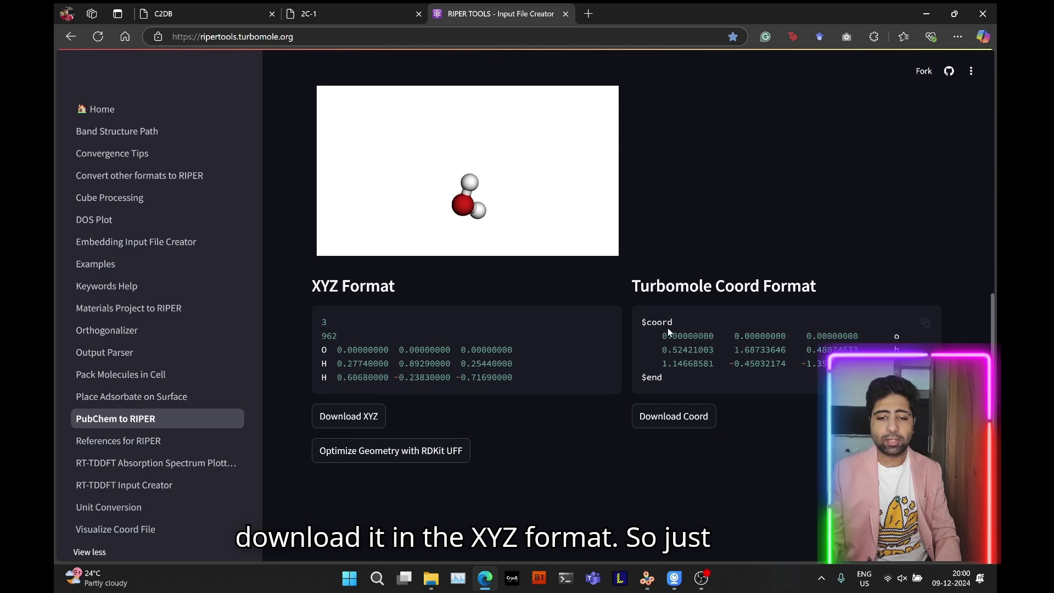
pyautogui.click(368, 423)
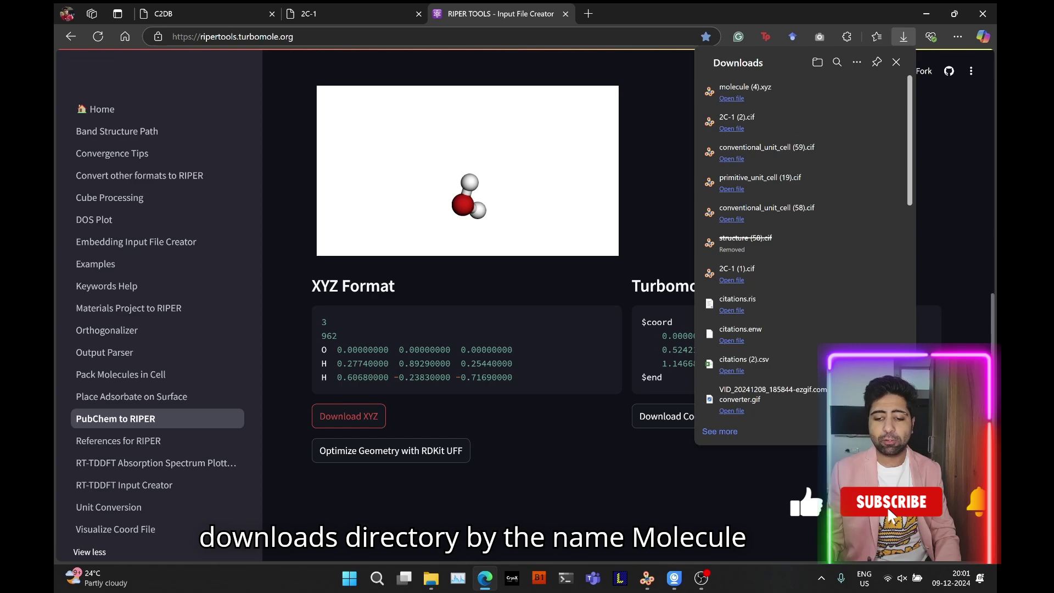
# Switch to VESTA and open the downloaded molecule (4).xyz there to inspect the water molecule.
pyautogui.moveTo(647, 580)
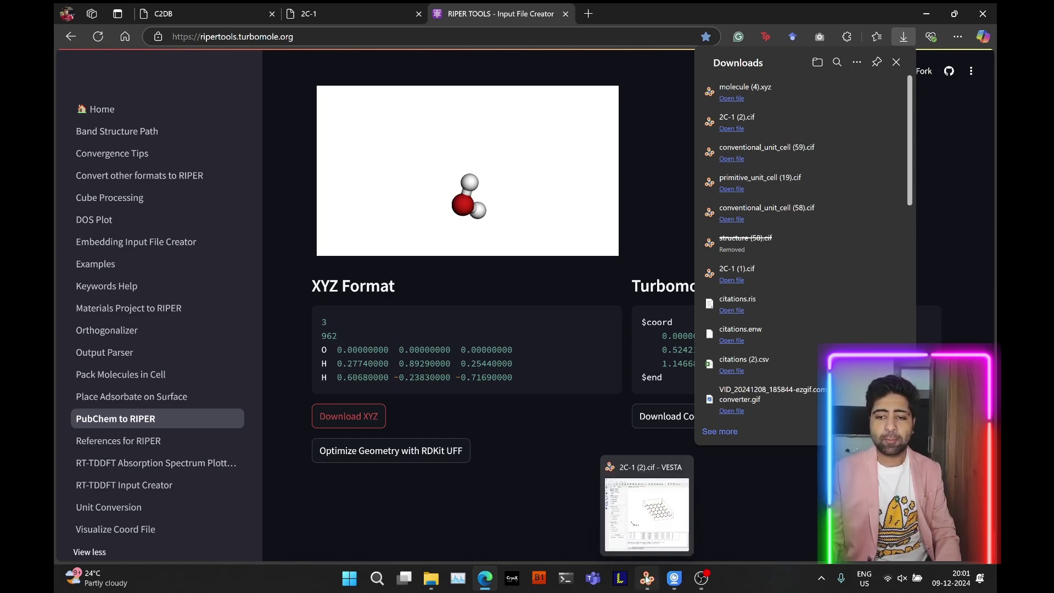
pyautogui.click(648, 580)
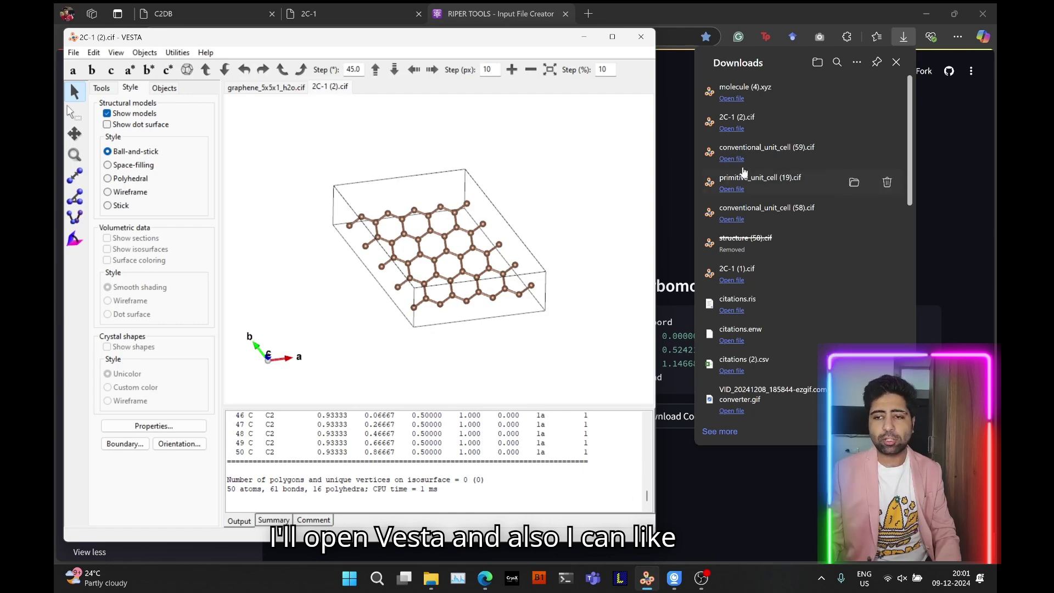
pyautogui.click(732, 99)
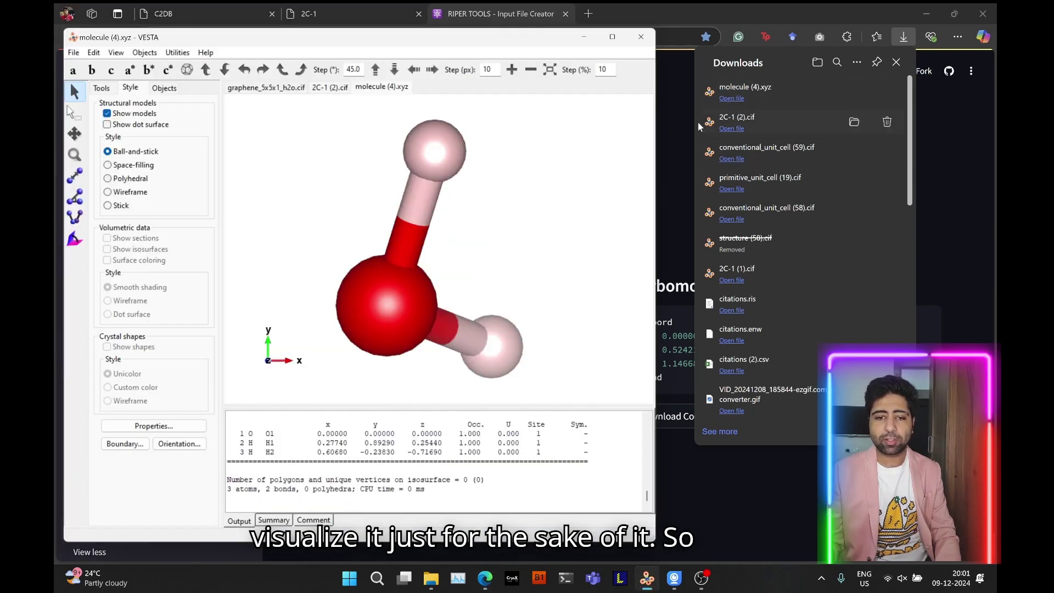
pyautogui.moveTo(486, 278)
pyautogui.mouseDown()
pyautogui.moveTo(494, 283)
pyautogui.moveTo(515, 217)
pyautogui.moveTo(530, 315)
pyautogui.moveTo(507, 295)
pyautogui.moveTo(481, 293)
pyautogui.mouseUp()
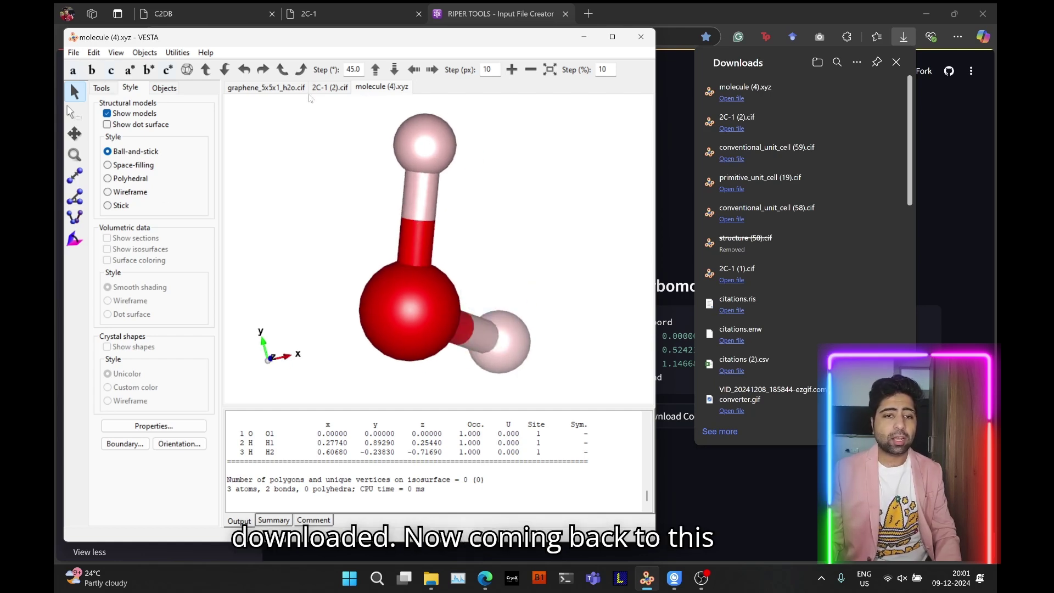
# Import molecule (4).xyz as an additional phase into the graphene supercell structure 2C-1 (2).cif.
pyautogui.click(331, 88)
pyautogui.moveTo(345, 232)
pyautogui.mouseDown()
pyautogui.moveTo(364, 228)
pyautogui.moveTo(351, 251)
pyautogui.mouseUp()
pyautogui.click(94, 54)
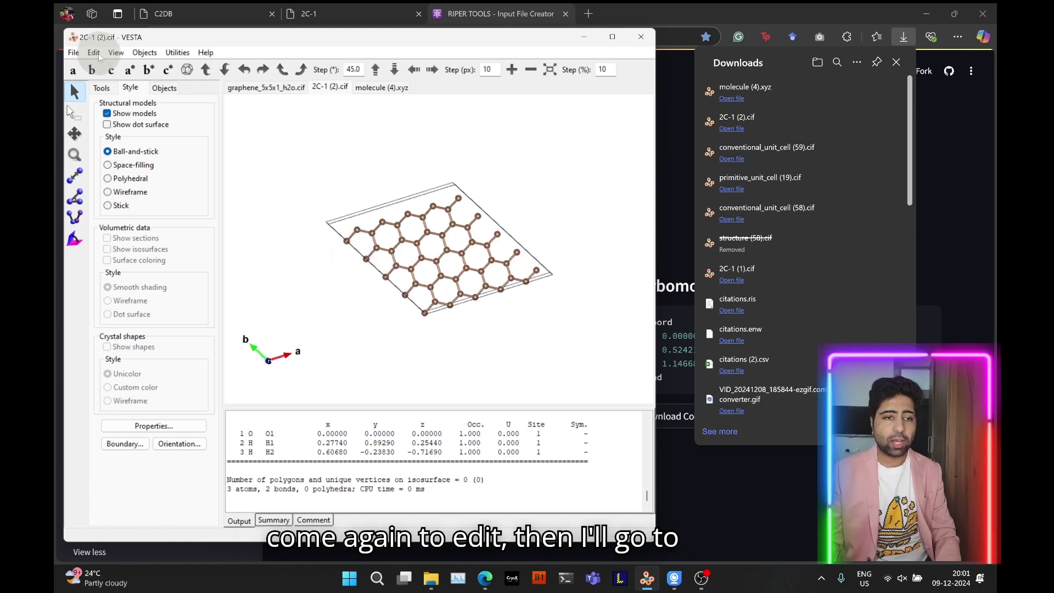
pyautogui.moveTo(121, 99)
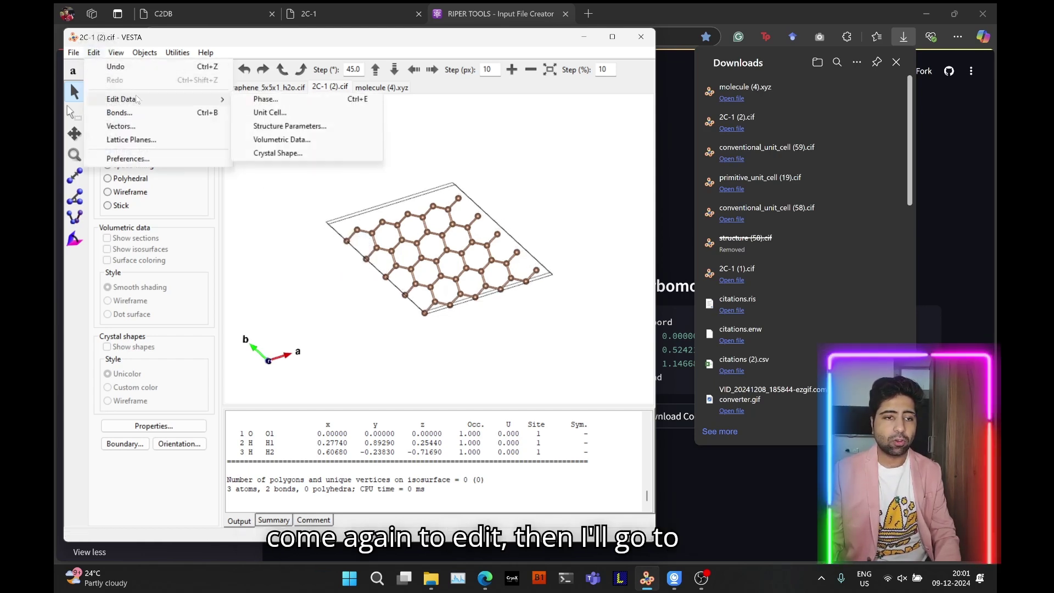
pyautogui.click(266, 99)
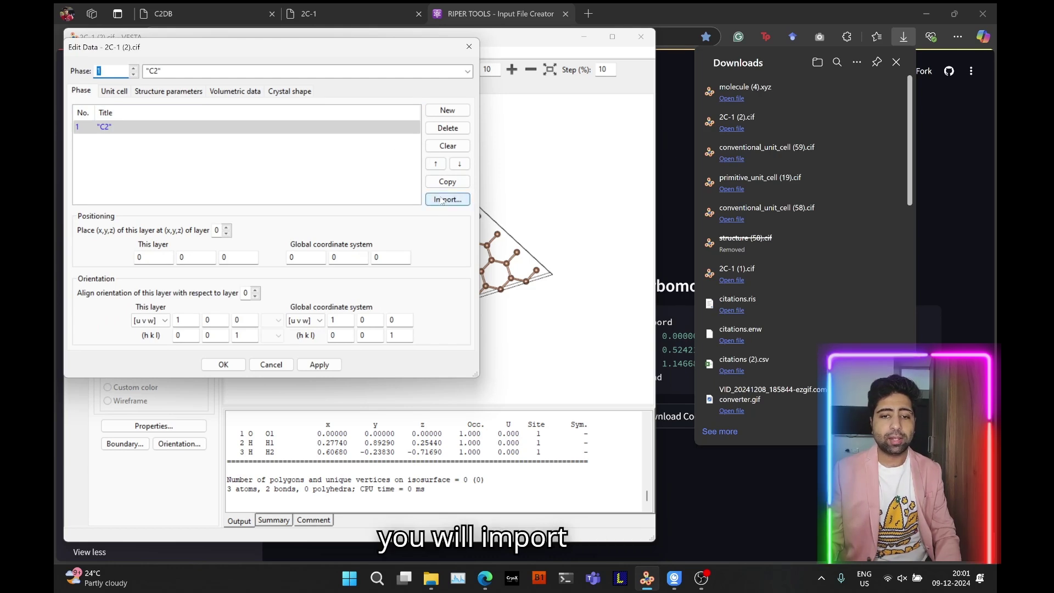
pyautogui.click(442, 200)
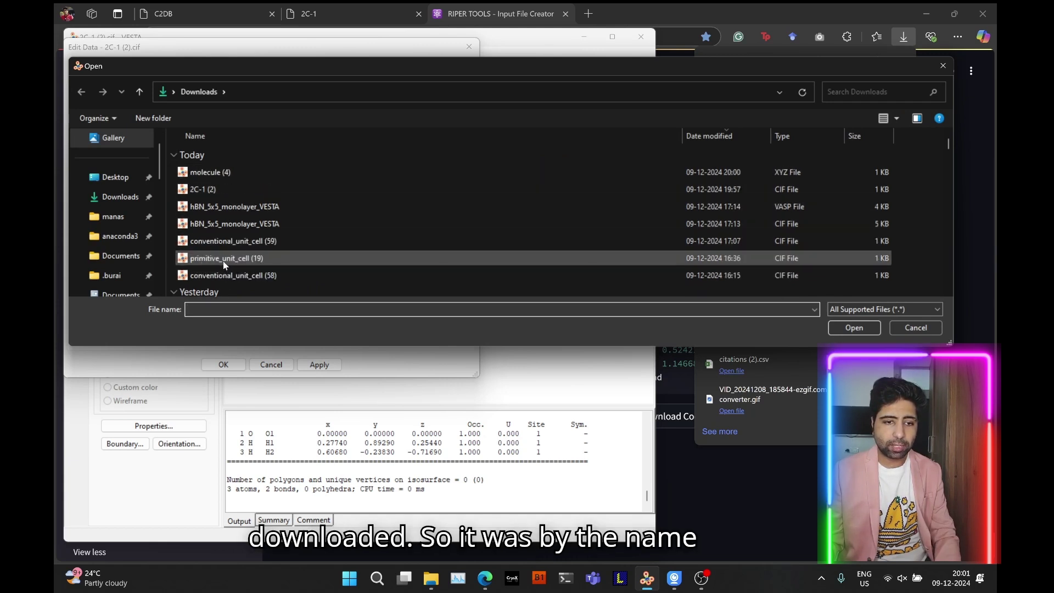
pyautogui.click(223, 261)
pyautogui.click(220, 172)
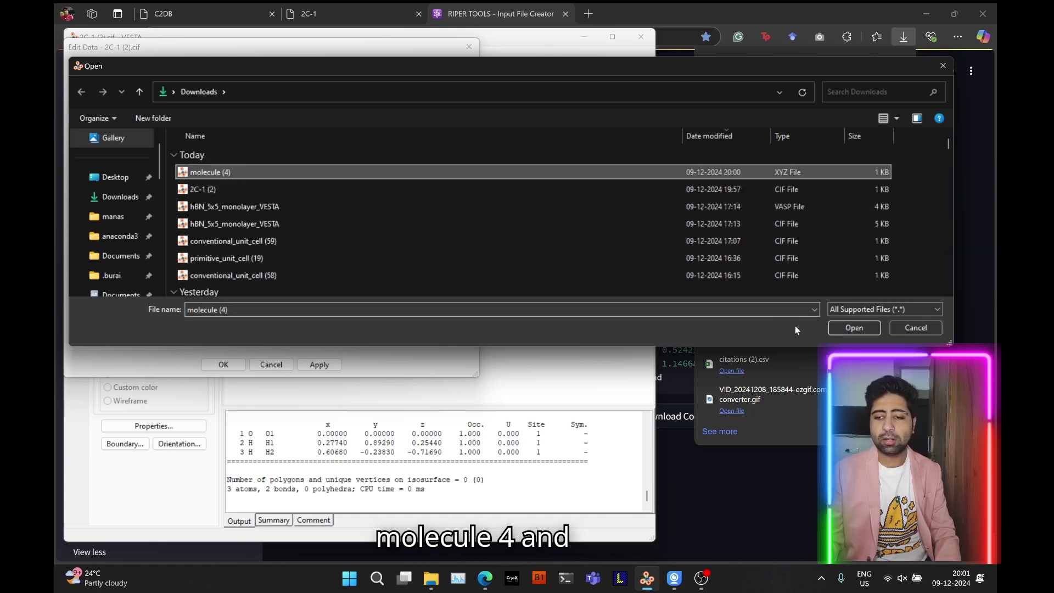
pyautogui.click(840, 329)
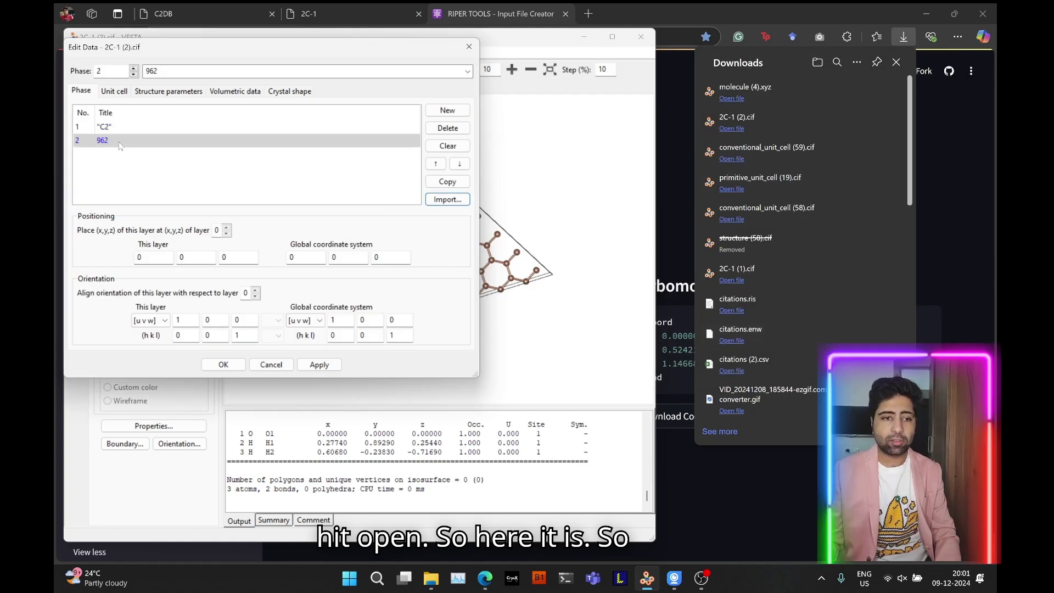
# Apply the imported water phase to the graphene supercell and examine the molecule's position relative to the sheet.
pyautogui.moveTo(287, 48); pyautogui.dragTo(217, 59)
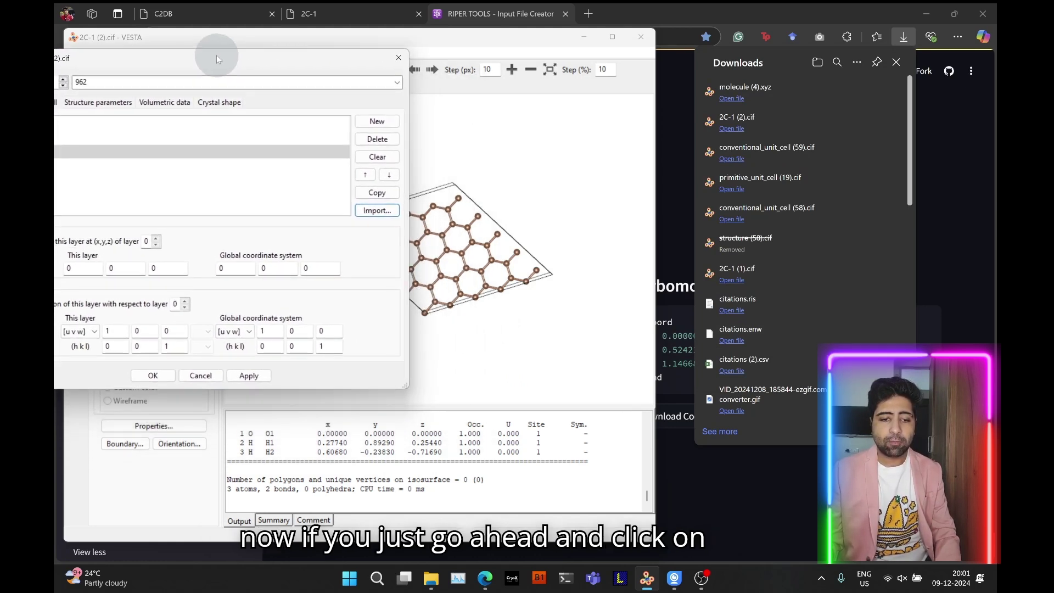
pyautogui.click(248, 376)
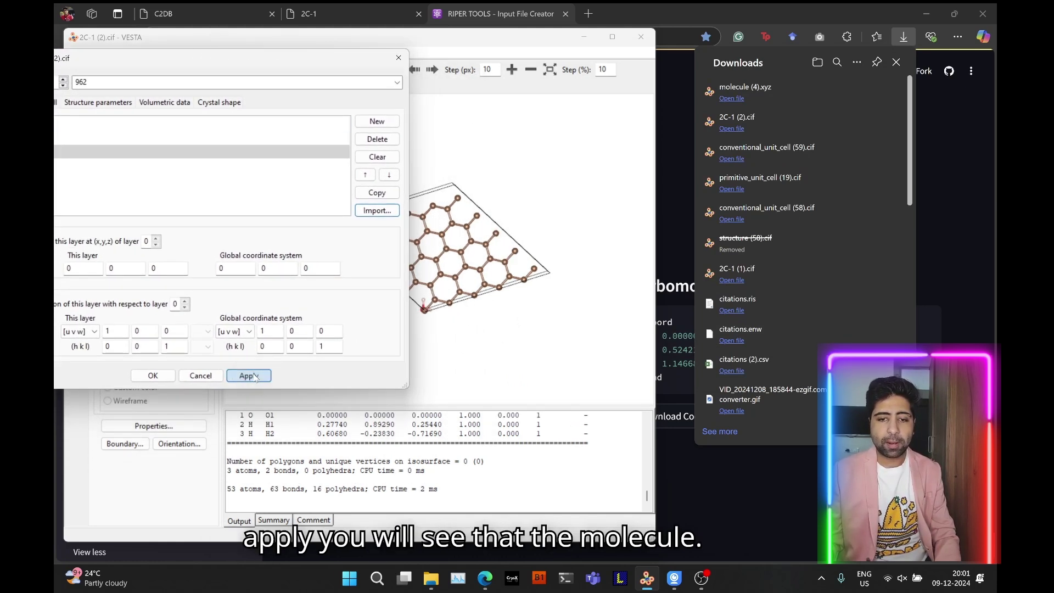
pyautogui.moveTo(461, 35); pyautogui.dragTo(565, 24)
pyautogui.moveTo(582, 130); pyautogui.dragTo(529, 91)
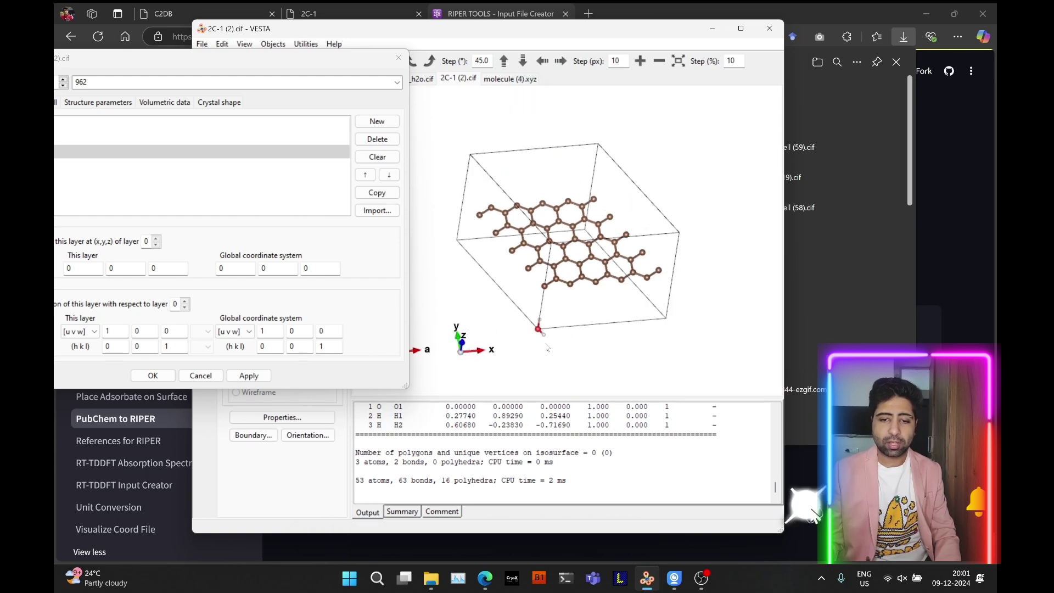
pyautogui.moveTo(539, 337)
pyautogui.mouseDown()
pyautogui.moveTo(545, 305)
pyautogui.moveTo(537, 342)
pyautogui.mouseUp()
pyautogui.moveTo(579, 167); pyautogui.dragTo(555, 260)
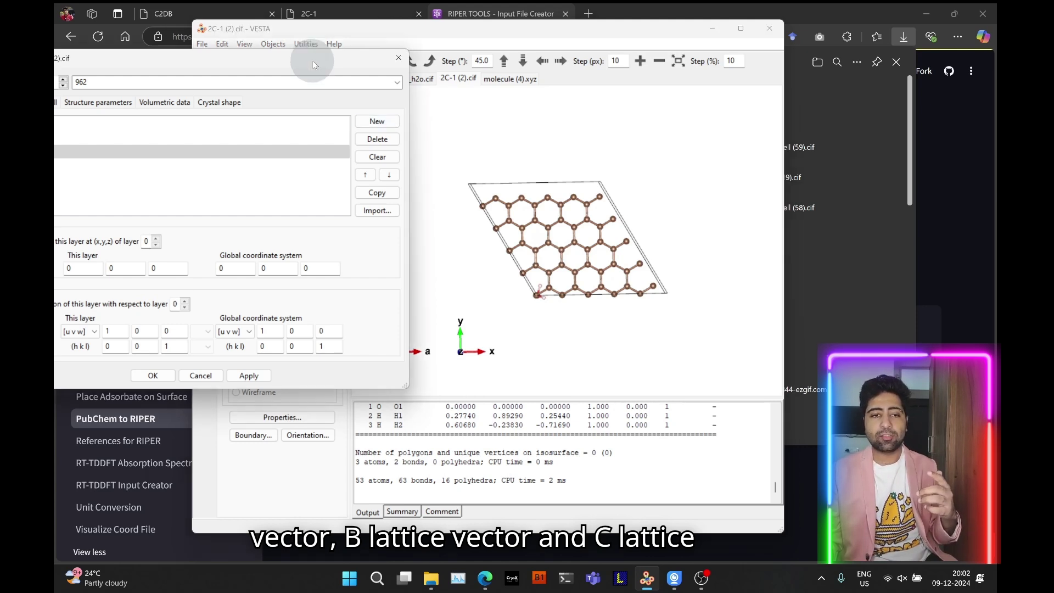
# Position the water layer at x 3 and y 5 in the global coordinate system and apply each change.
pyautogui.moveTo(312, 60); pyautogui.dragTo(345, 64)
pyautogui.click(259, 272)
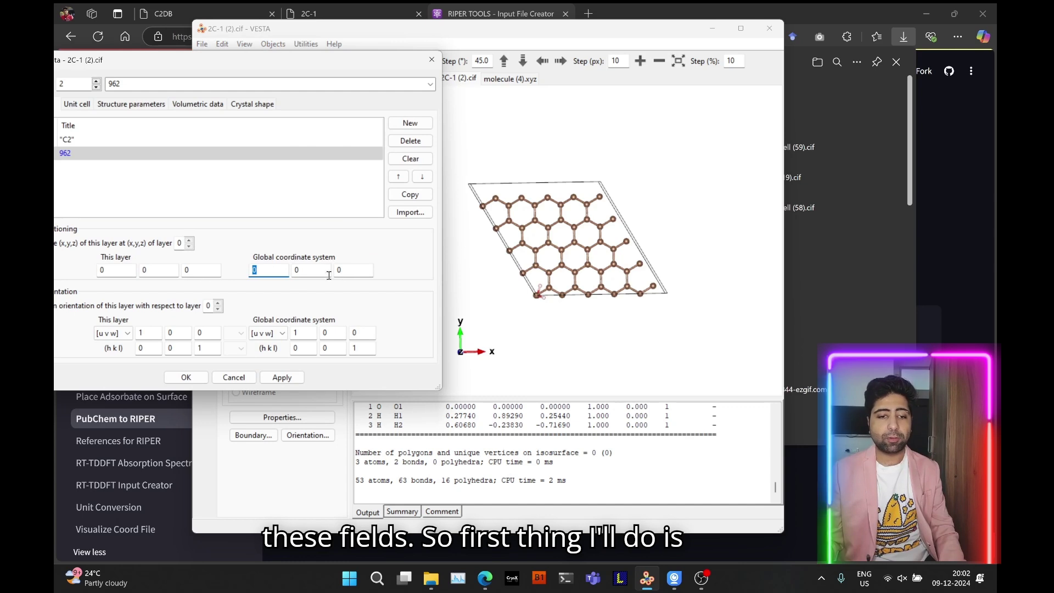
pyautogui.click(269, 272)
pyautogui.moveTo(269, 272); pyautogui.dragTo(247, 273)
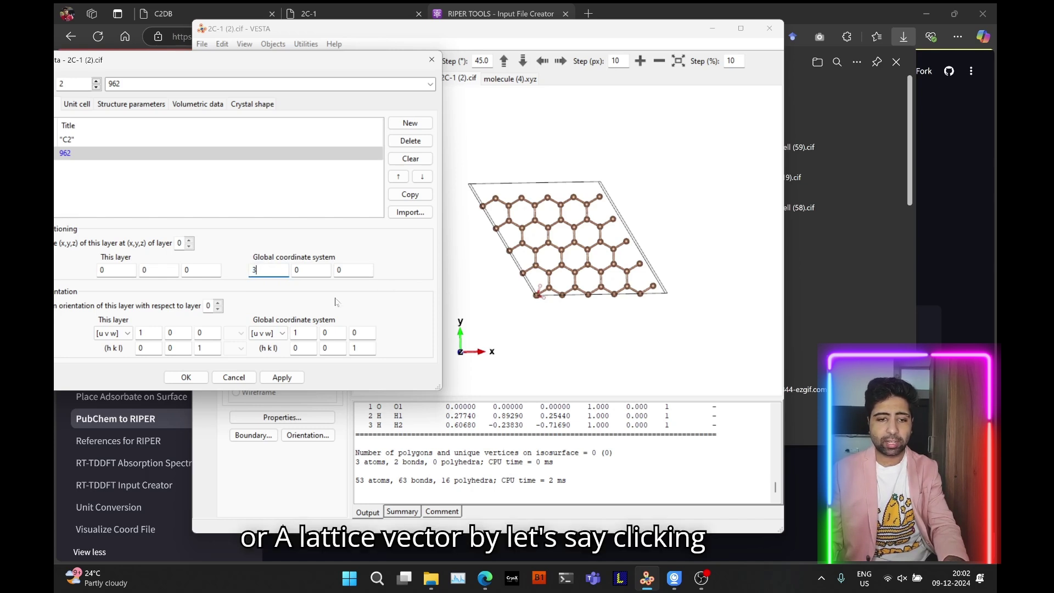
pyautogui.click(293, 381)
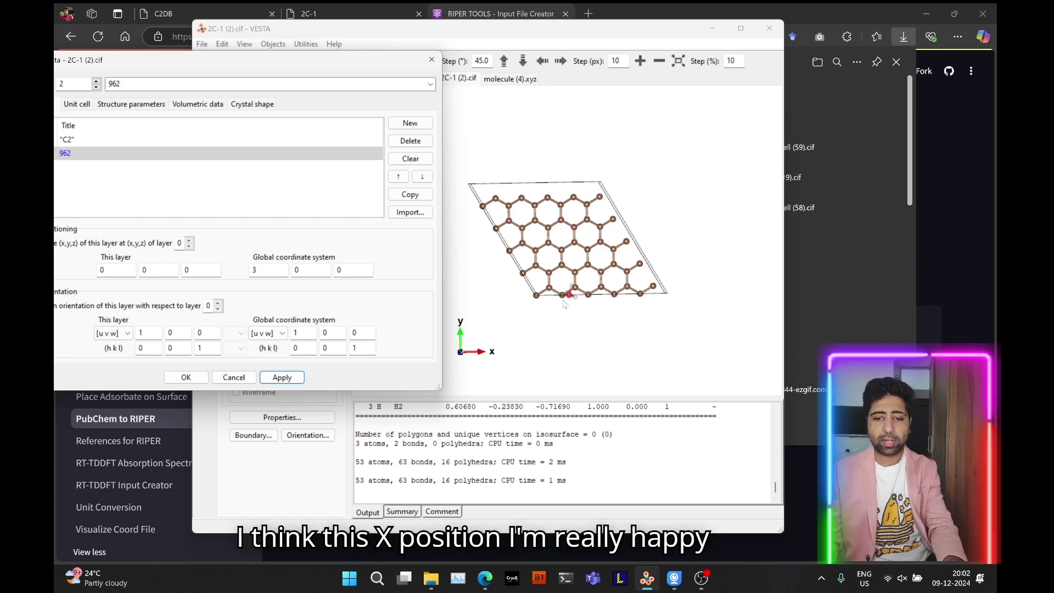
pyautogui.doubleClick(291, 271)
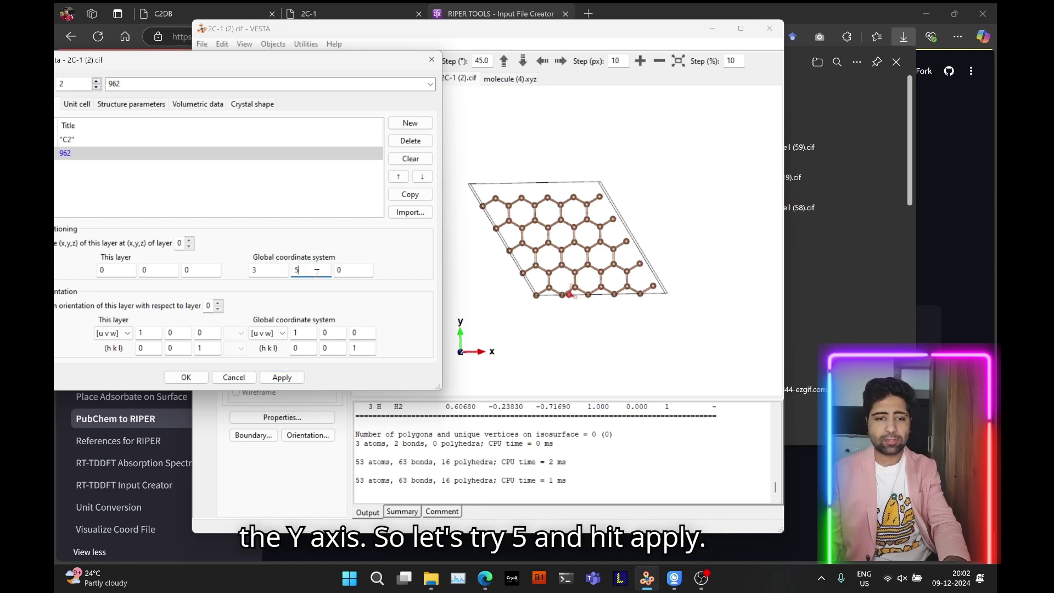
pyautogui.click(297, 378)
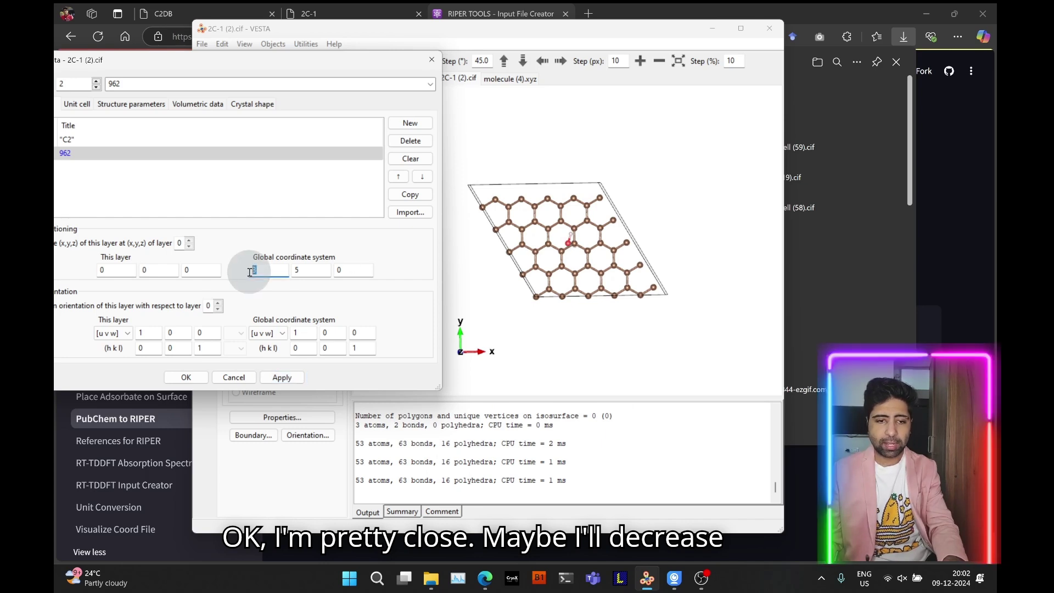
# Reduce the water layer's global x coordinate to 2.8 and further to 2.7, applying each value.
pyautogui.write('2.8')
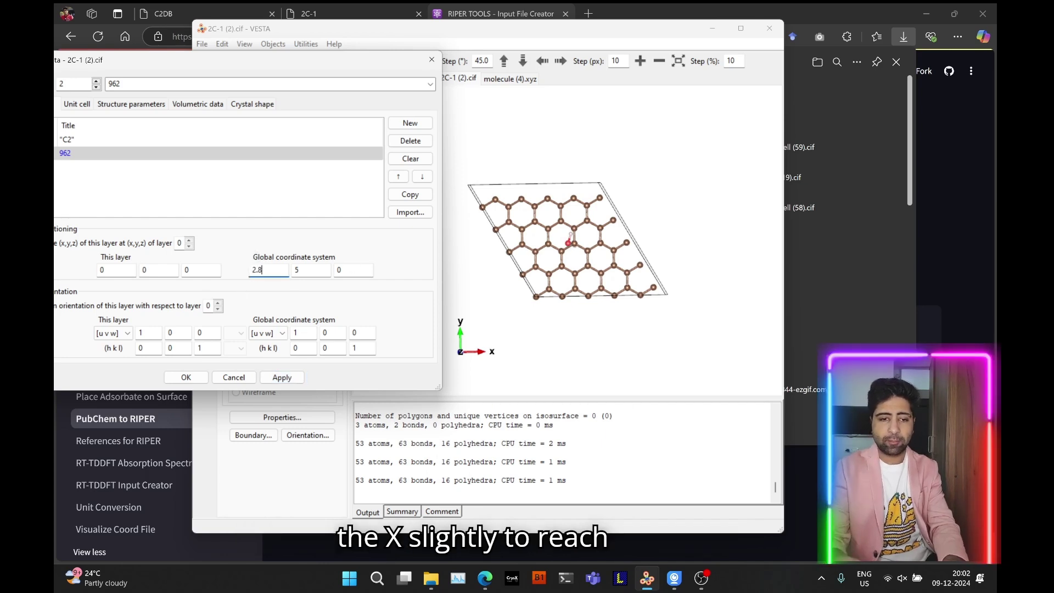
pyautogui.click(283, 378)
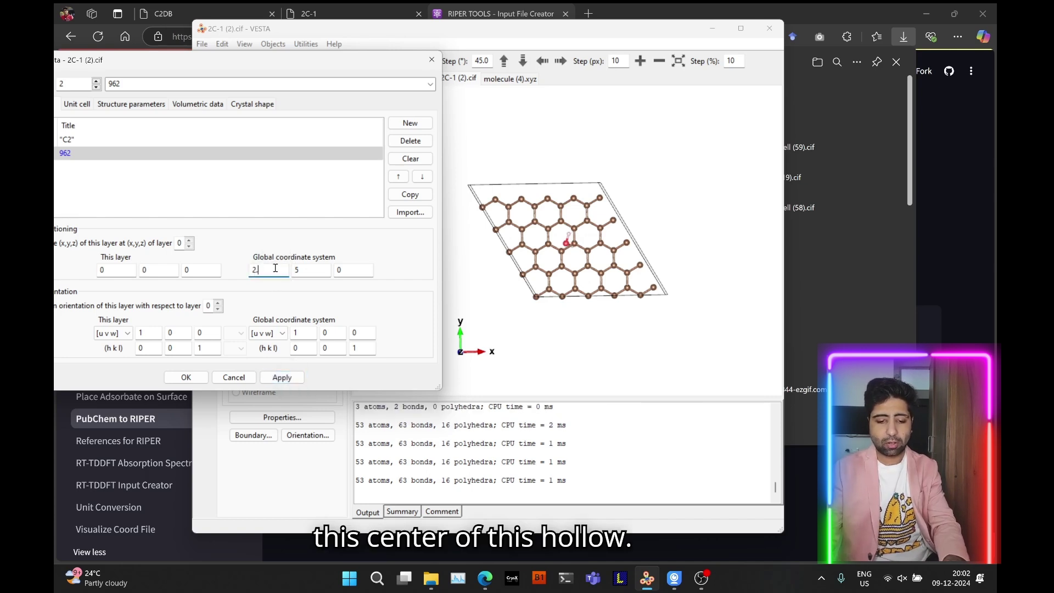
pyautogui.write('.7')
pyautogui.click(282, 378)
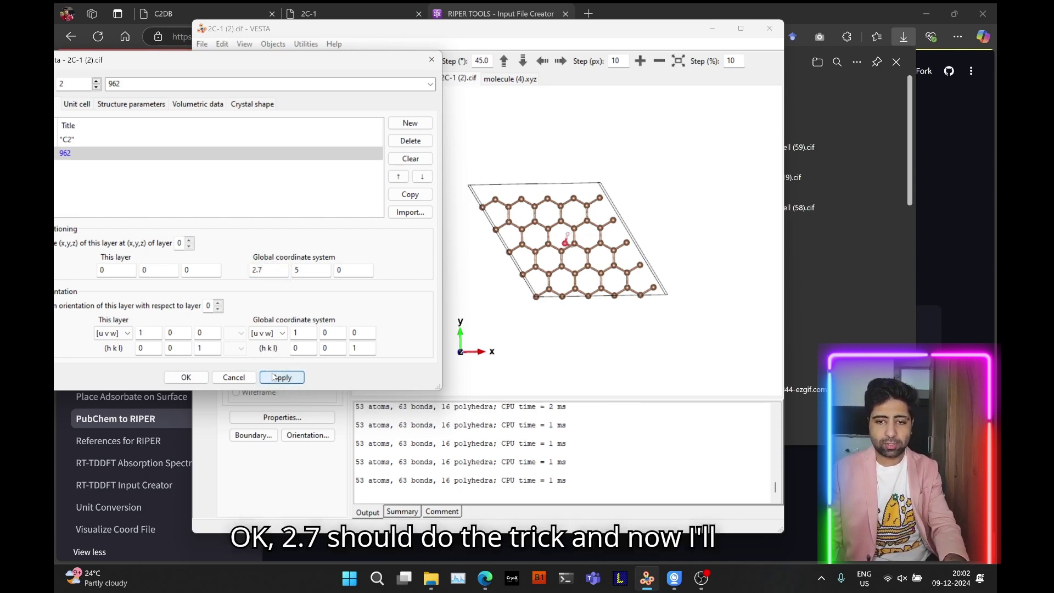
# Raise the water layer's global y coordinate through 5.2 and 5.3 to 5.4, applying each value.
pyautogui.click(305, 265)
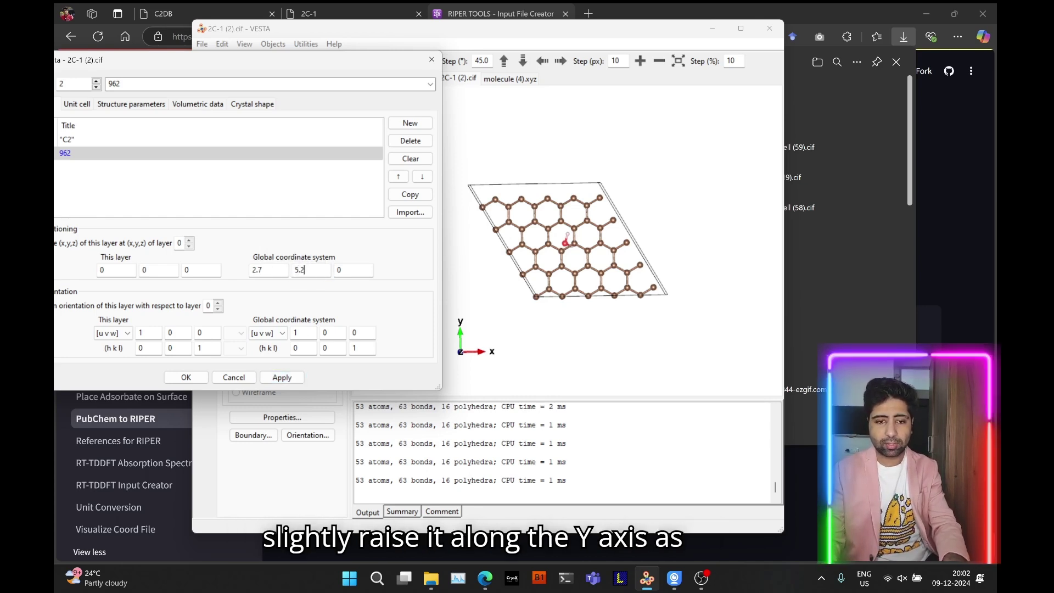
pyautogui.click(284, 377)
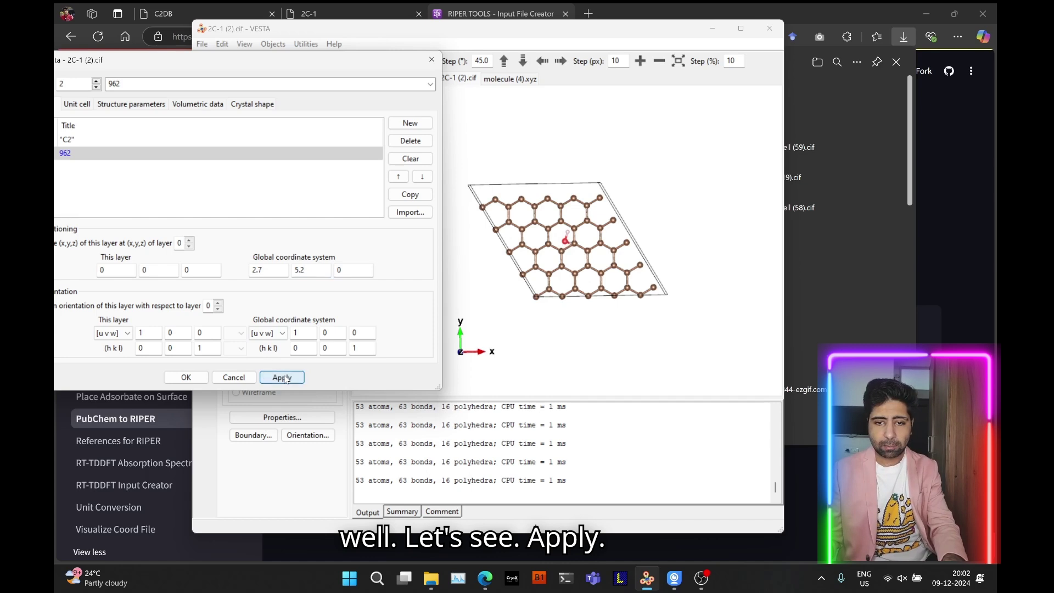
pyautogui.doubleClick(308, 269)
pyautogui.write('5.3')
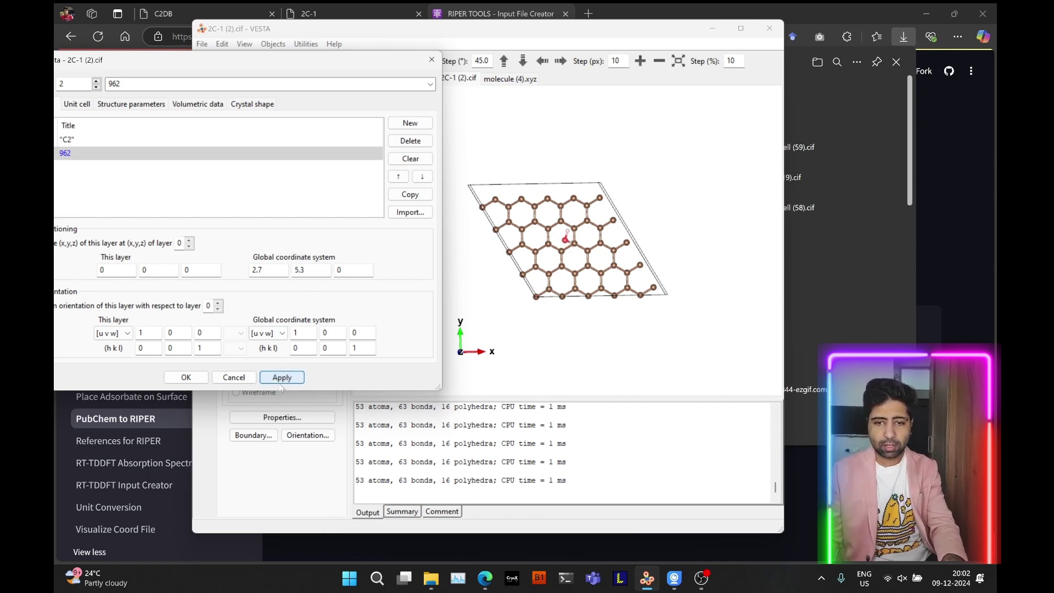
pyautogui.click(319, 270)
pyautogui.press('BackSpace')
pyautogui.write('4')
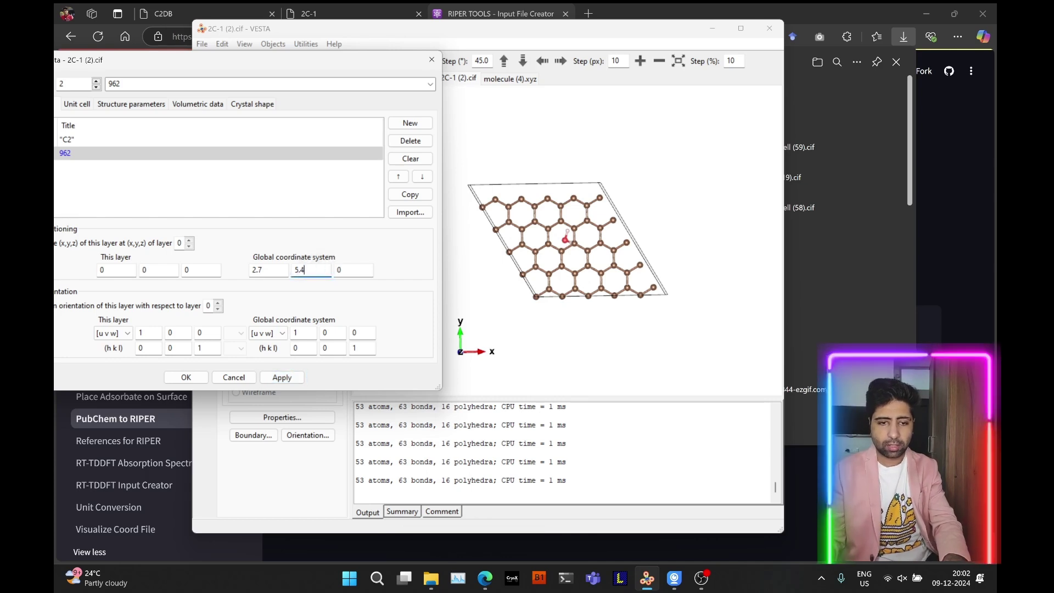
pyautogui.click(267, 380)
# Set the water layer's global x coordinate to 2.6 and apply it to centre the molecule over the hollow.
pyautogui.click(280, 270)
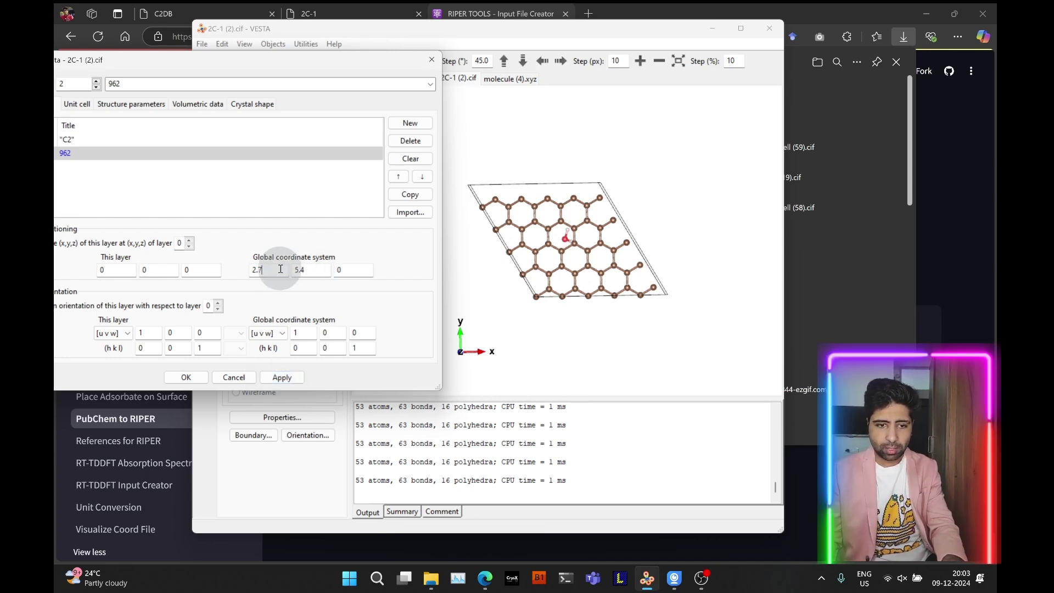
pyautogui.press('BackSpace')
pyautogui.press('BackSpace')
pyautogui.write('.6')
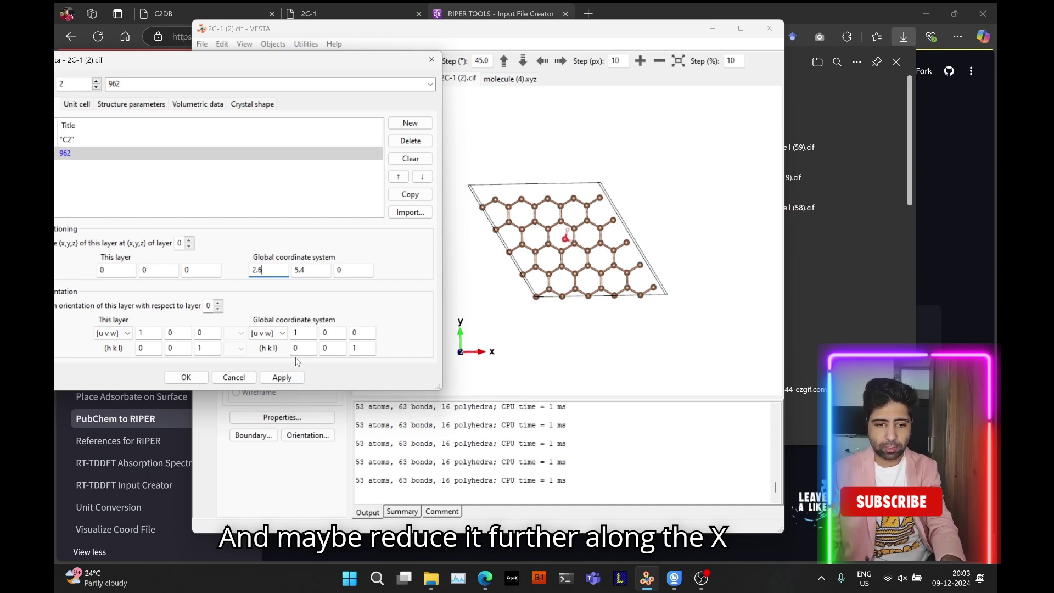
pyautogui.click(282, 377)
# Set the water layer's global z coordinate to 8, apply it and check the molecule's height from the side.
pyautogui.moveTo(570, 237); pyautogui.dragTo(674, 159)
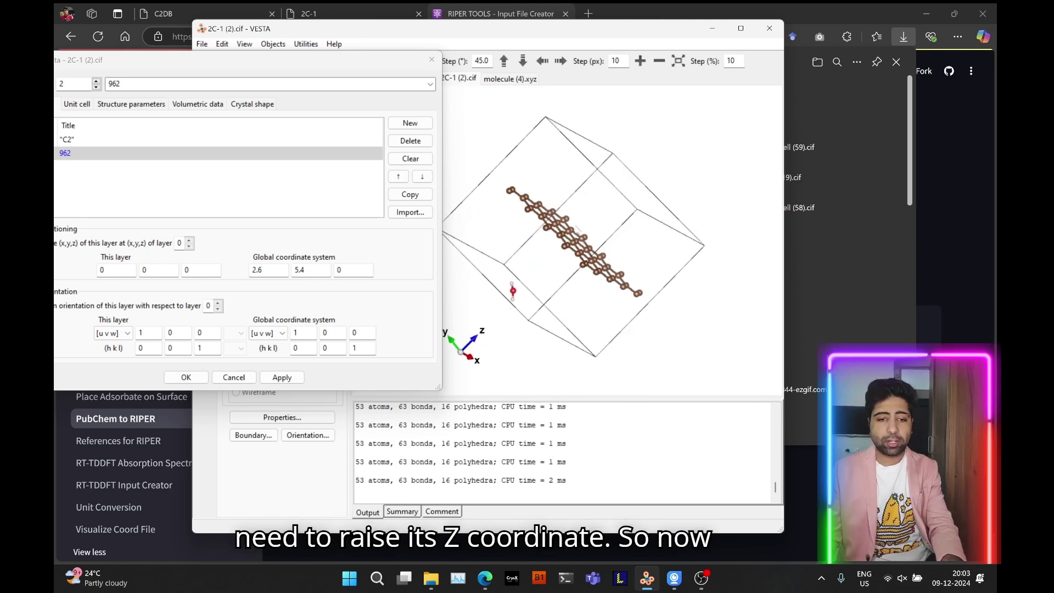
pyautogui.moveTo(507, 306)
pyautogui.mouseDown()
pyautogui.moveTo(529, 282)
pyautogui.moveTo(494, 318)
pyautogui.mouseUp()
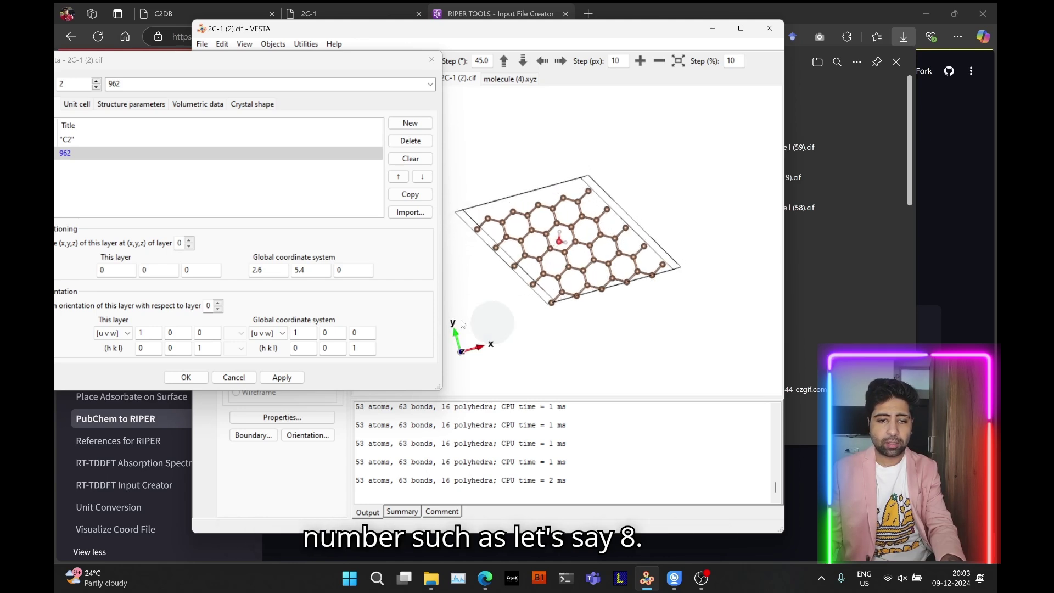
pyautogui.doubleClick(338, 270)
pyautogui.write('8')
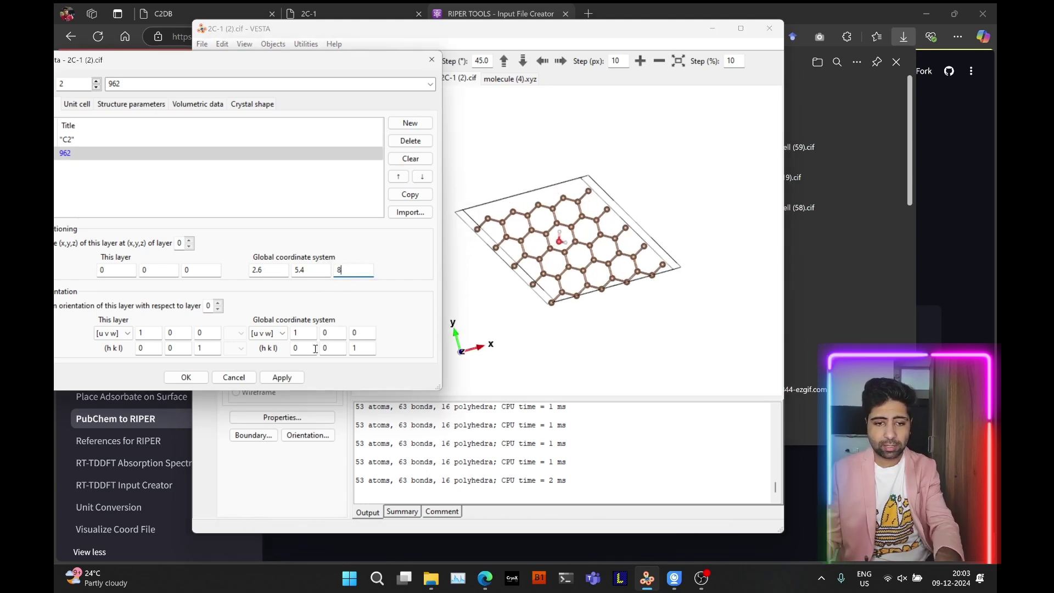
pyautogui.click(282, 377)
pyautogui.moveTo(558, 325); pyautogui.dragTo(611, 224)
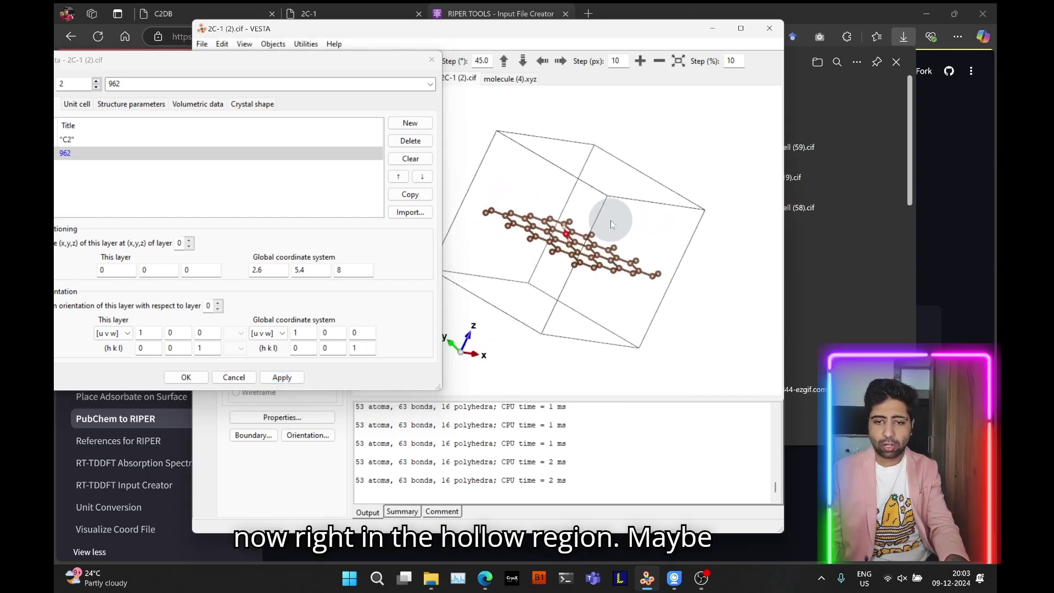
# Raise the water layer's global z coordinate through 9 to 9.7, applying each value and checking the gap above the graphene.
pyautogui.doubleClick(338, 268)
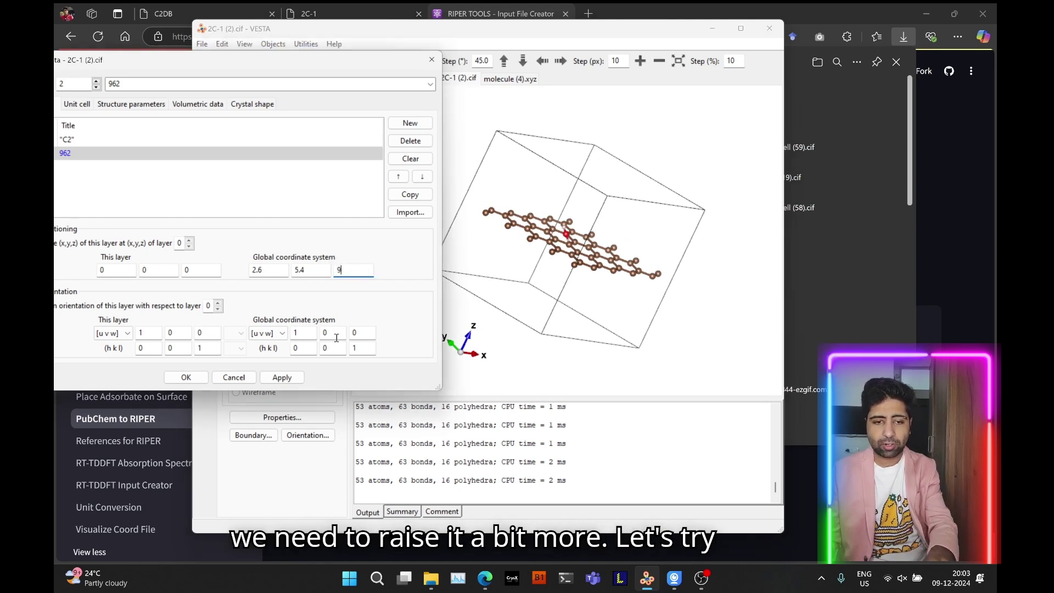
pyautogui.write('9')
pyautogui.click(282, 377)
pyautogui.moveTo(610, 330); pyautogui.dragTo(604, 291)
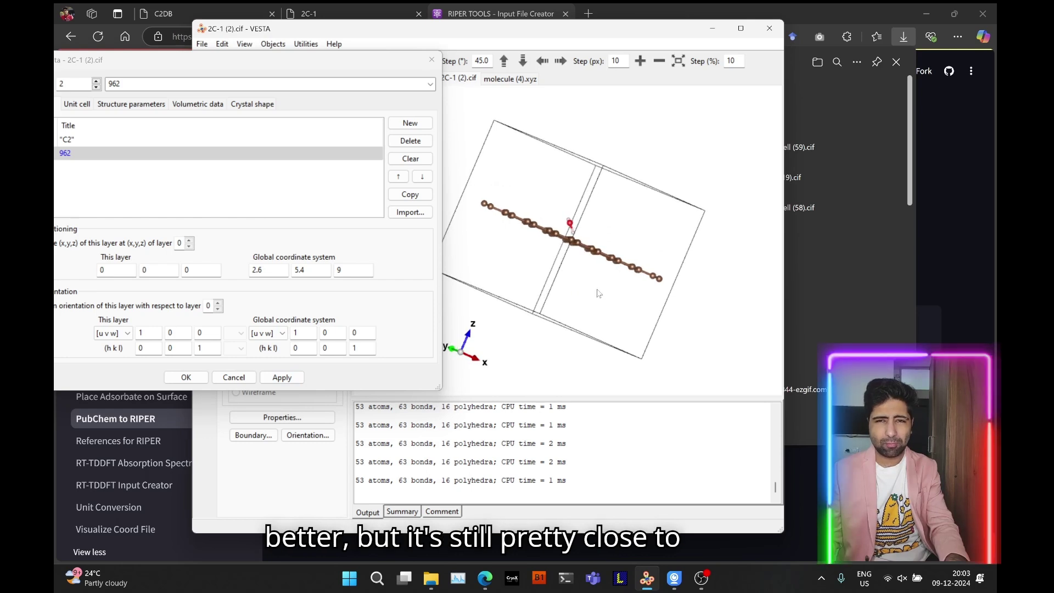
pyautogui.click(355, 271)
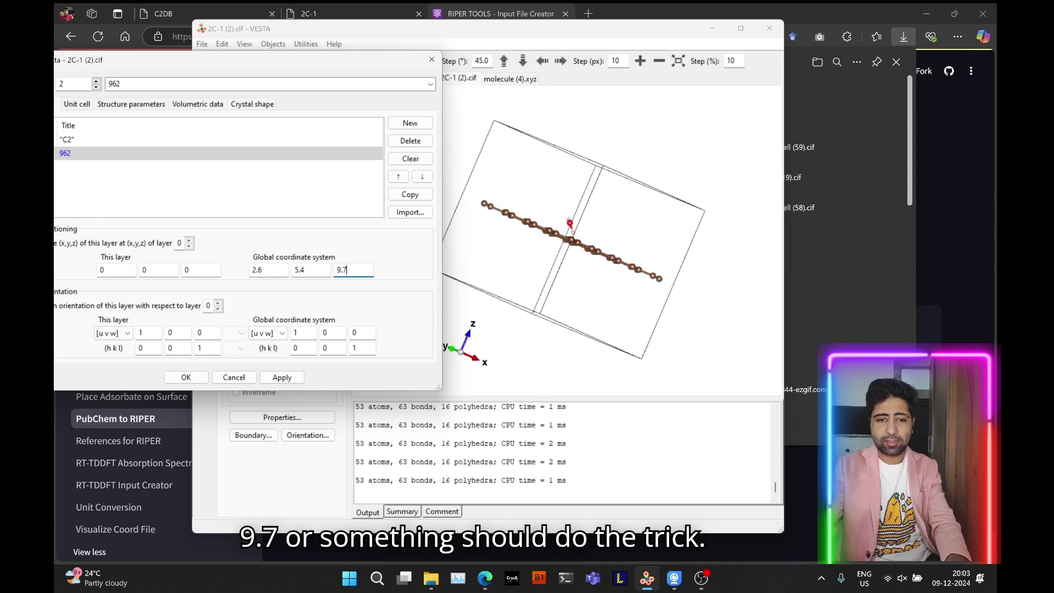
pyautogui.write('.7')
pyautogui.click(289, 379)
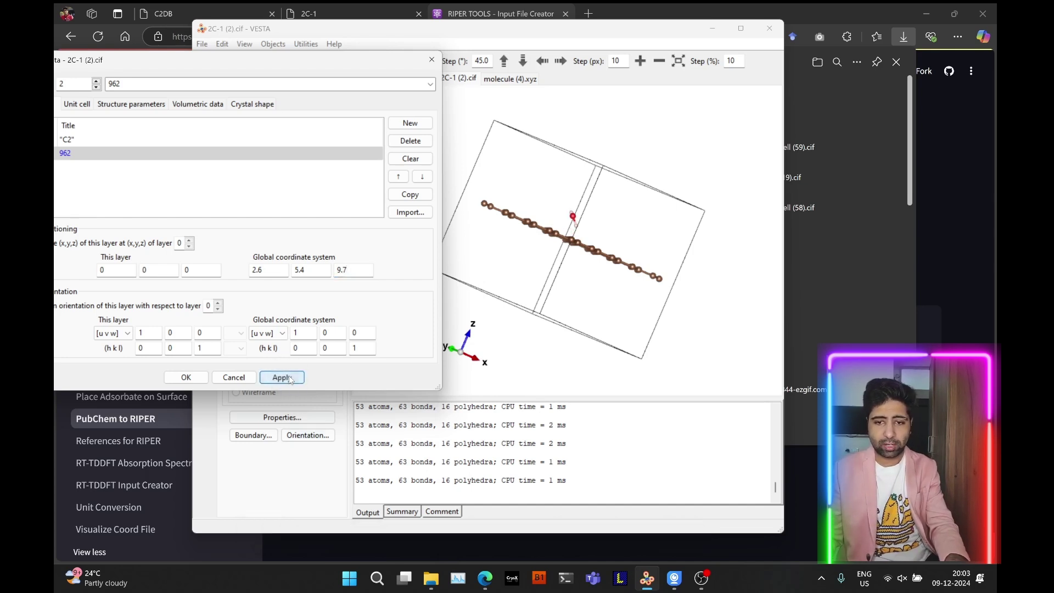
pyautogui.moveTo(522, 329); pyautogui.dragTo(436, 338)
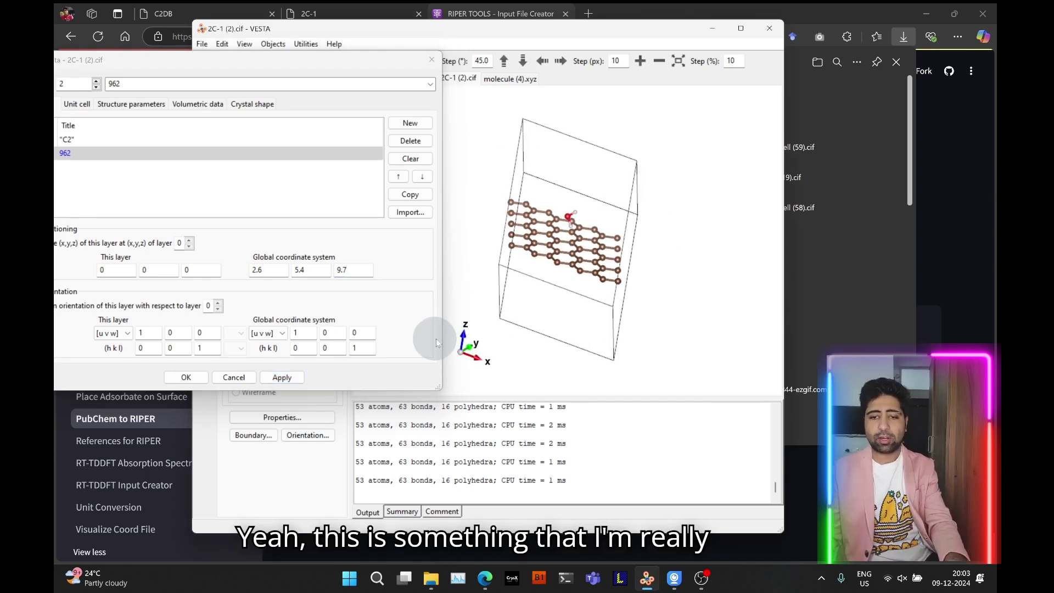
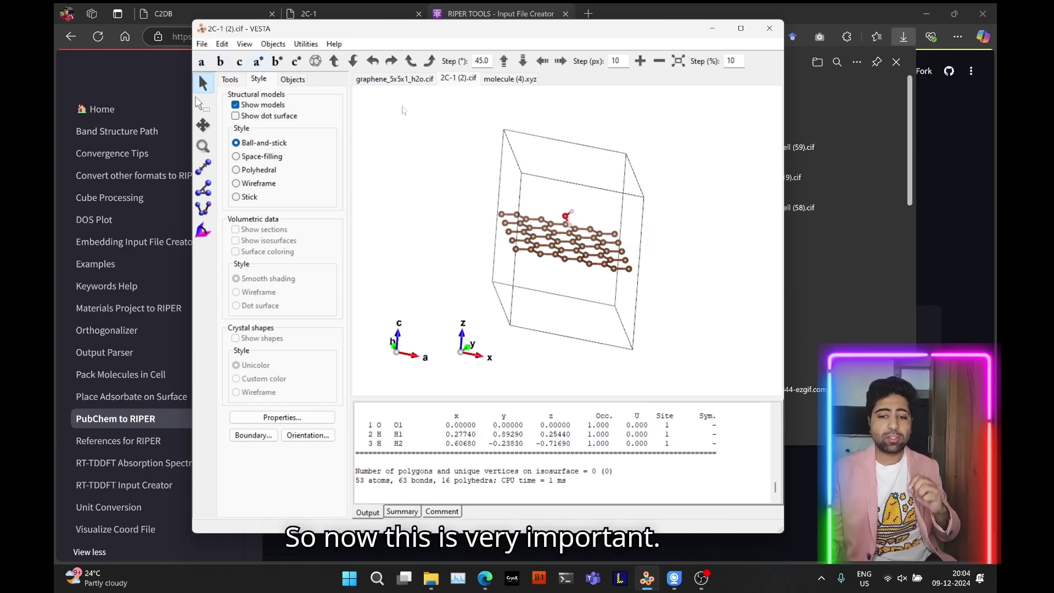
# Export the combined graphene and water structure to Downloads as a VASP POSCAR file named water_on_graphene_5x5.
pyautogui.moveTo(524, 153); pyautogui.dragTo(509, 270)
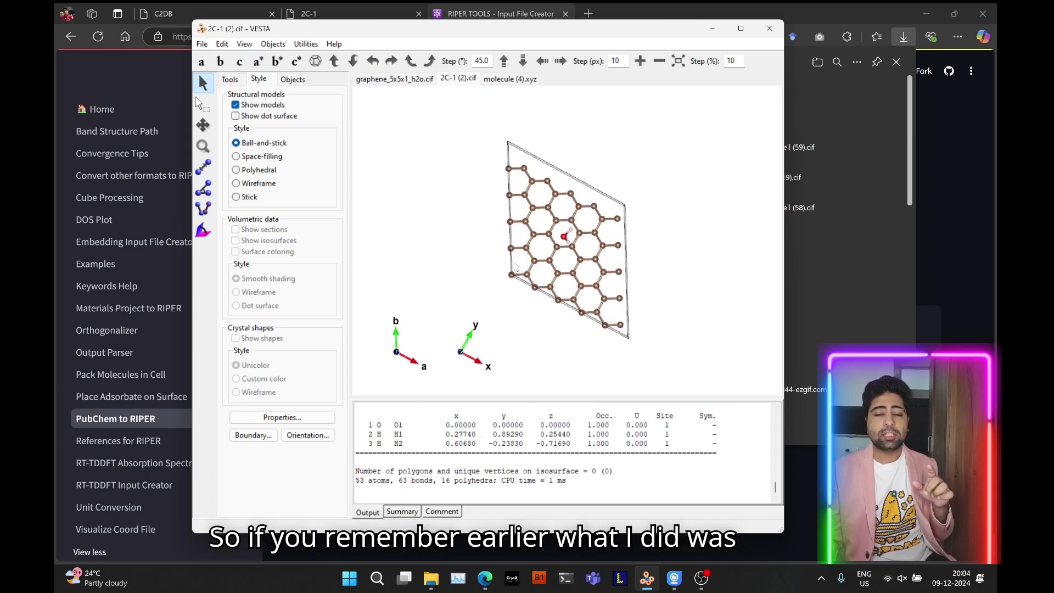
pyautogui.click(513, 147)
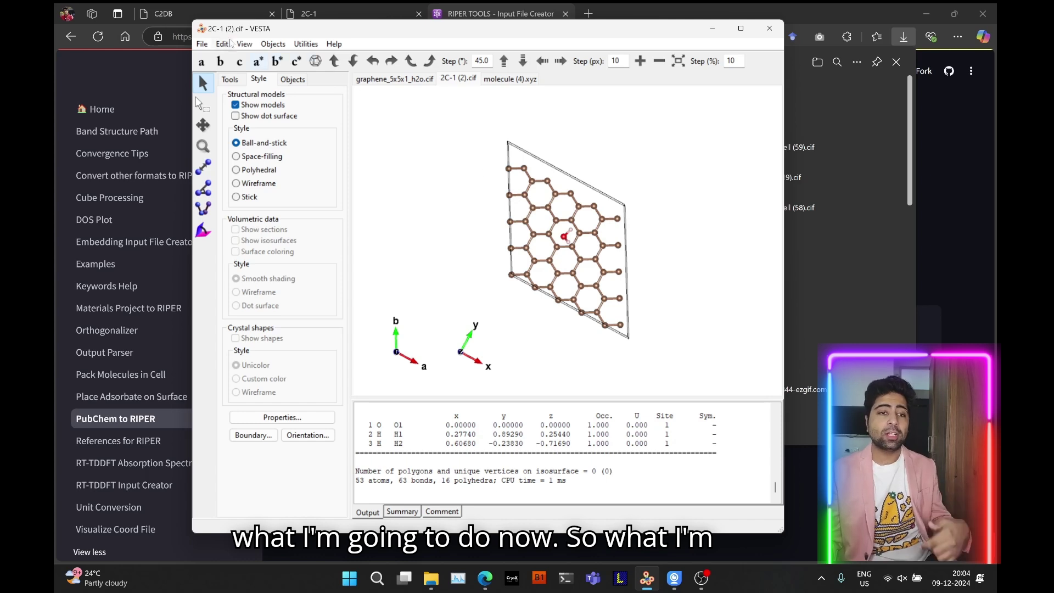
pyautogui.click(202, 44)
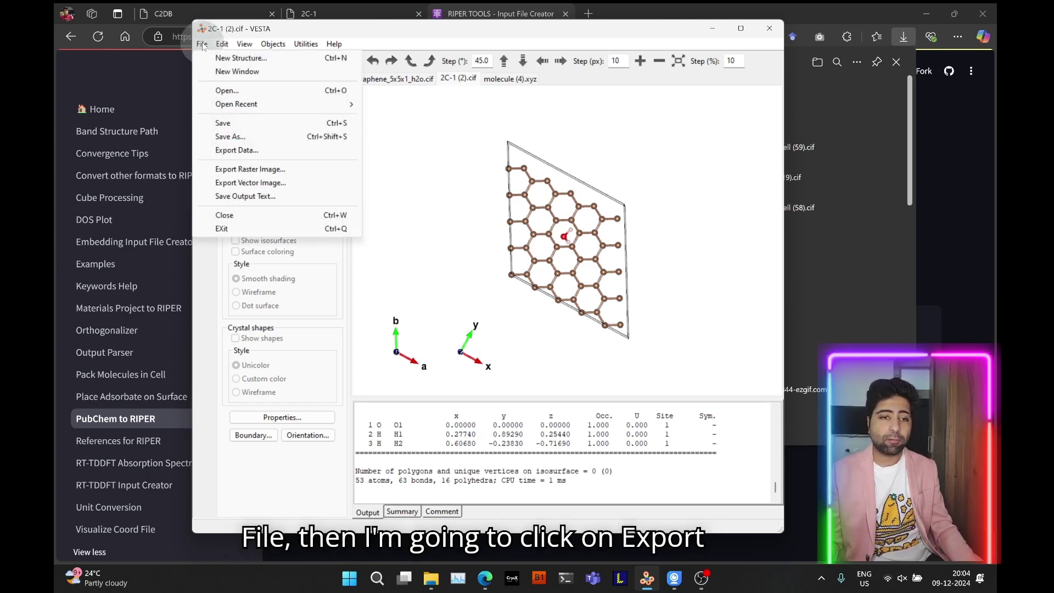
pyautogui.click(237, 151)
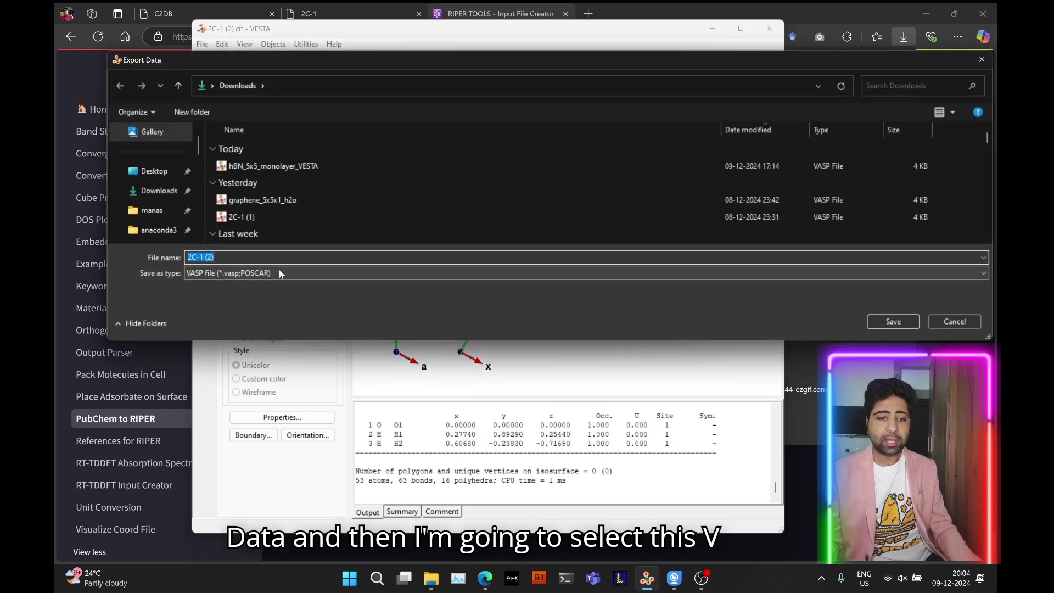
pyautogui.click(242, 274)
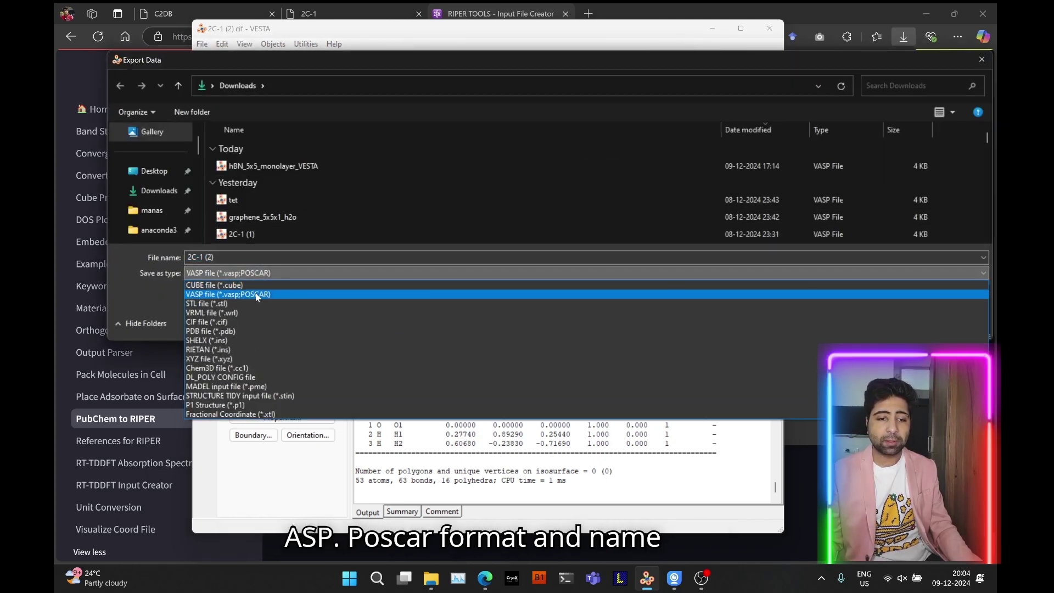
pyautogui.click(255, 297)
pyautogui.click(234, 257)
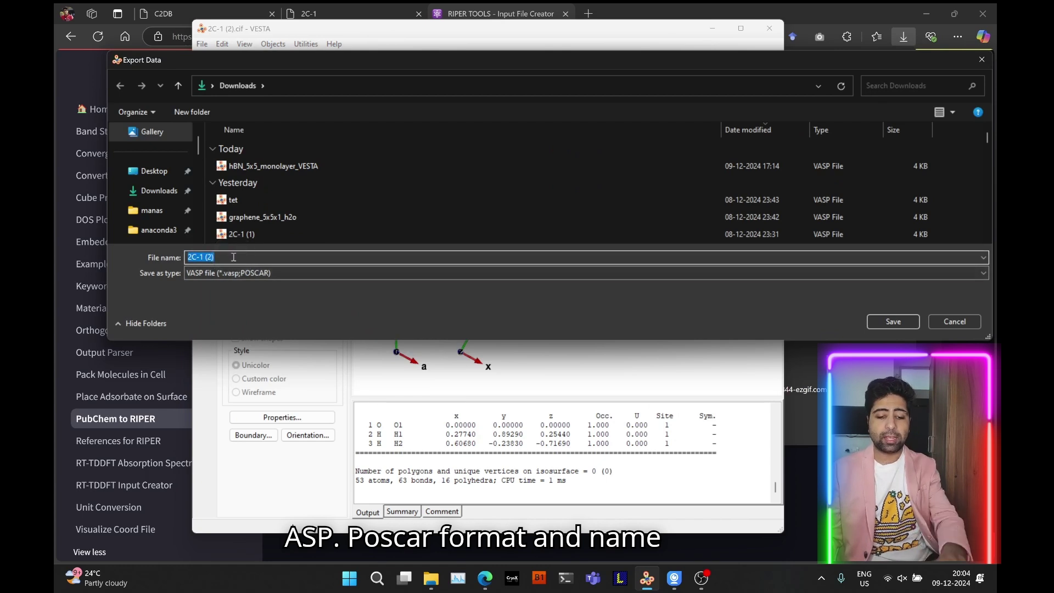
pyautogui.write('water_on_')
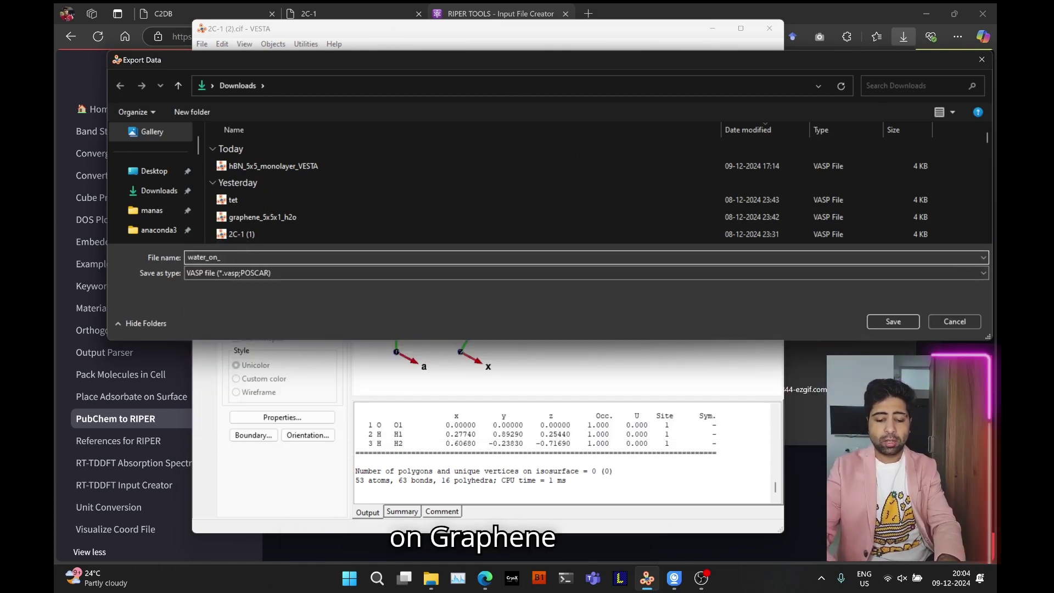
pyautogui.write('graphene_5x5')
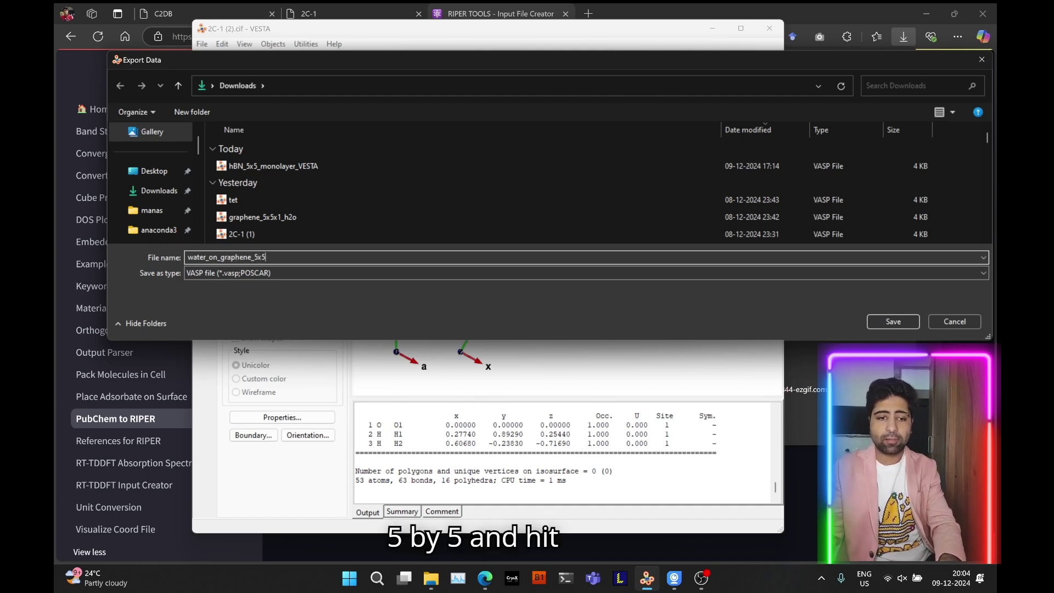
pyautogui.click(893, 322)
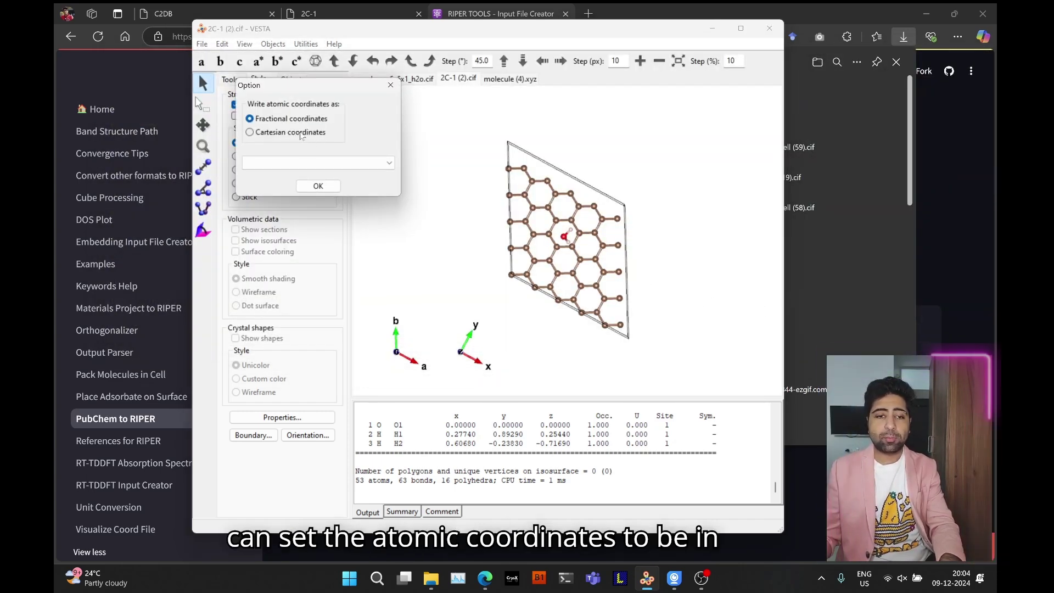
# Write the exported atomic coordinates as Cartesian, with the option to output coordinates of all displayed atoms.
pyautogui.click(300, 135)
pyautogui.click(331, 163)
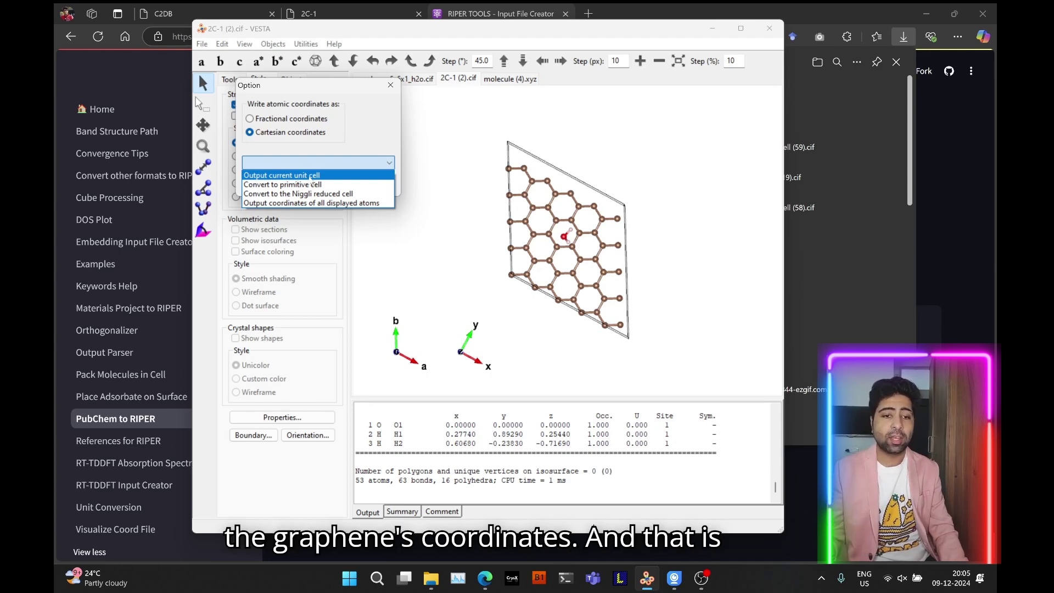
pyautogui.click(287, 203)
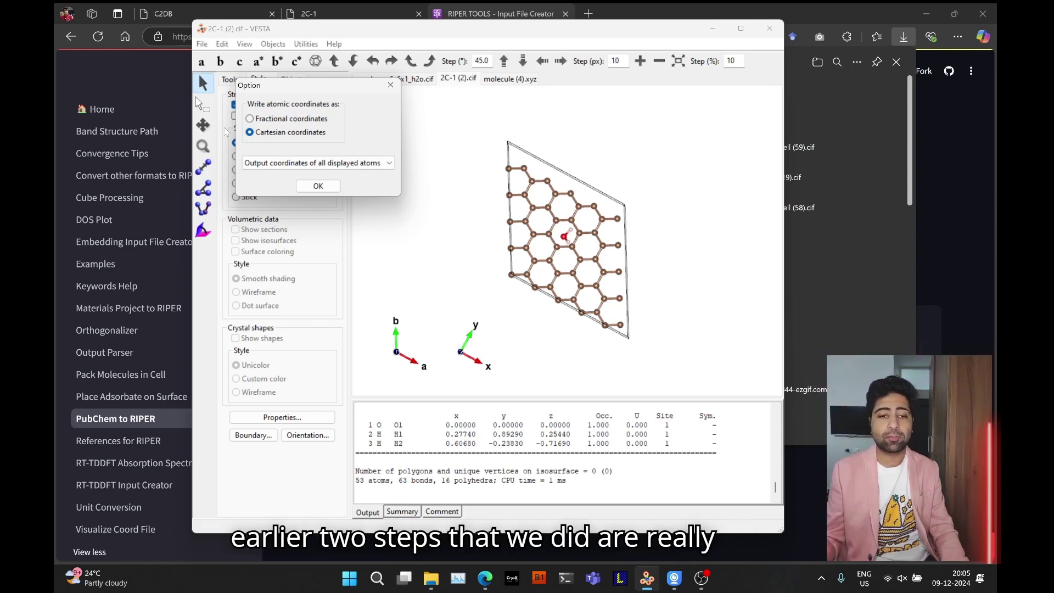
pyautogui.click(319, 186)
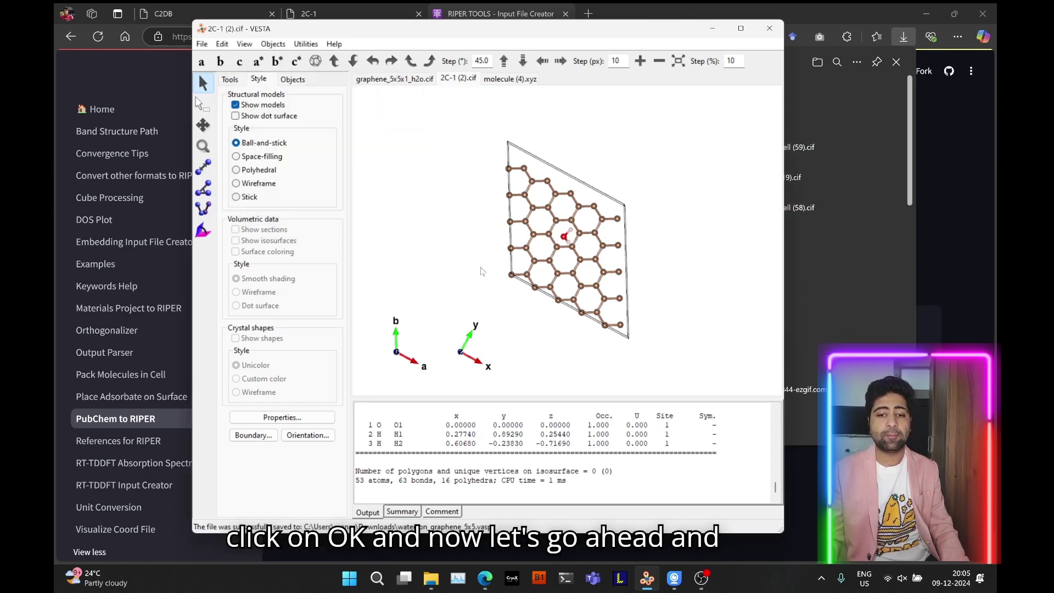
# Find the exported water_on_graphene_5x5 file in File Explorer's Downloads folder and open it in VESTA.
pyautogui.click(438, 587)
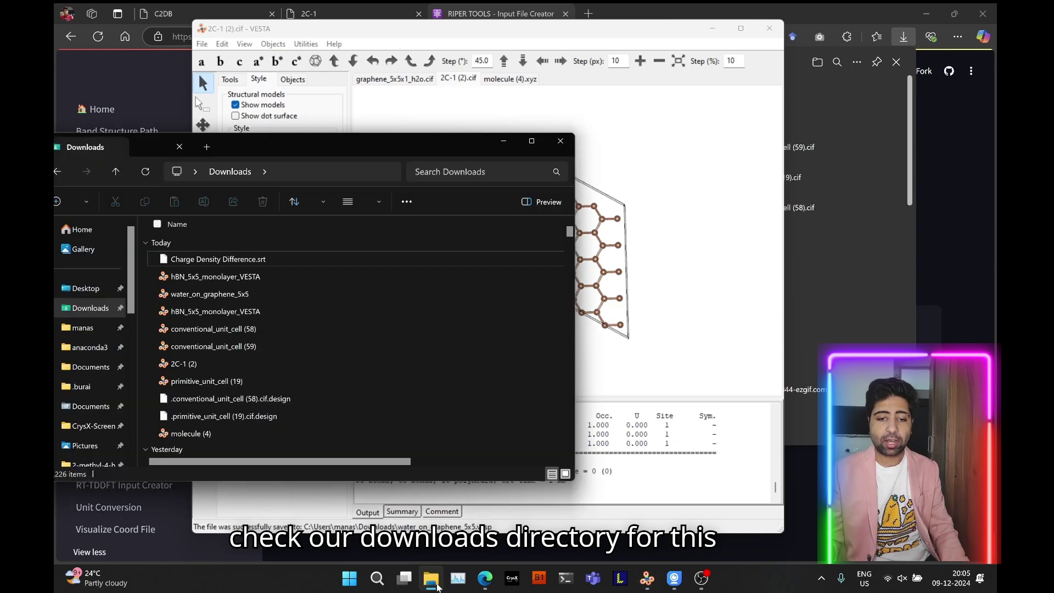
pyautogui.click(65, 310)
pyautogui.click(218, 299)
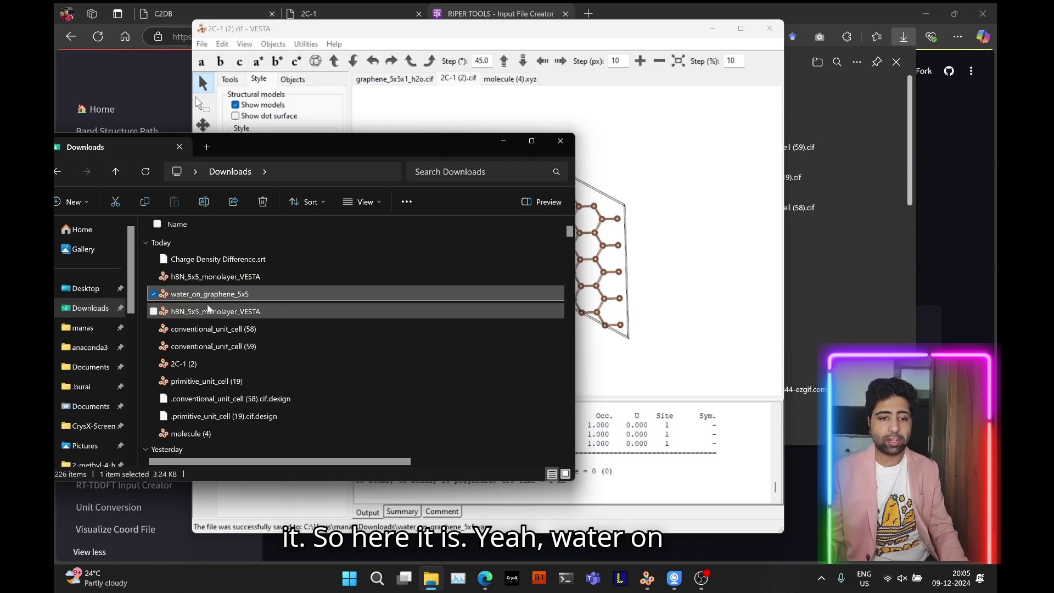
pyautogui.moveTo(220, 301); pyautogui.dragTo(646, 261)
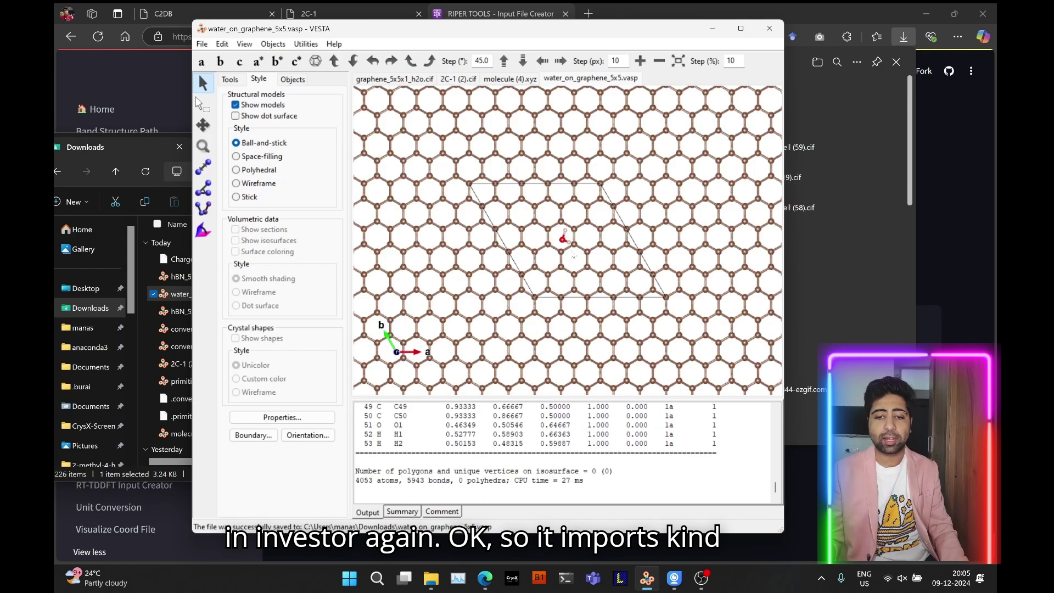
# Set both the C–C and O–H bond searches to not search atoms beyond the boundary and apply the change.
pyautogui.scroll(-8, 564, 253)
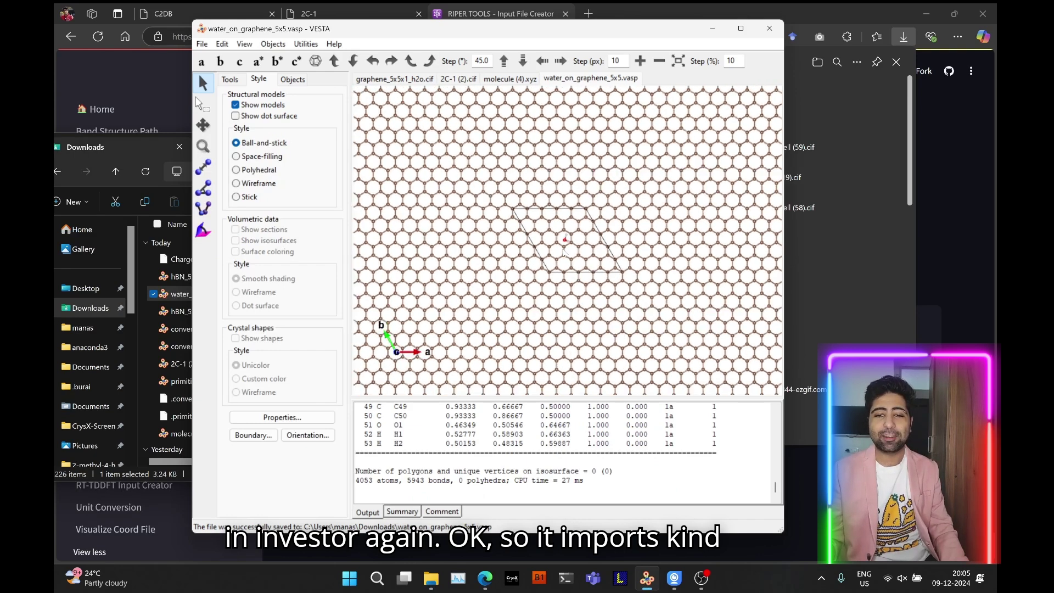
pyautogui.scroll(8, 564, 253)
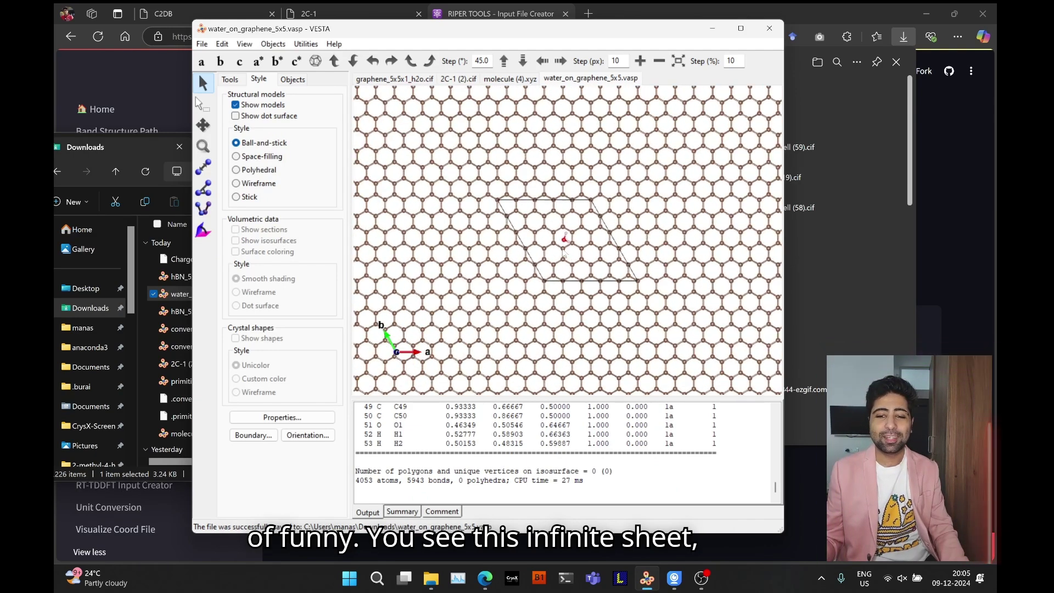
pyautogui.scroll(1, 562, 252)
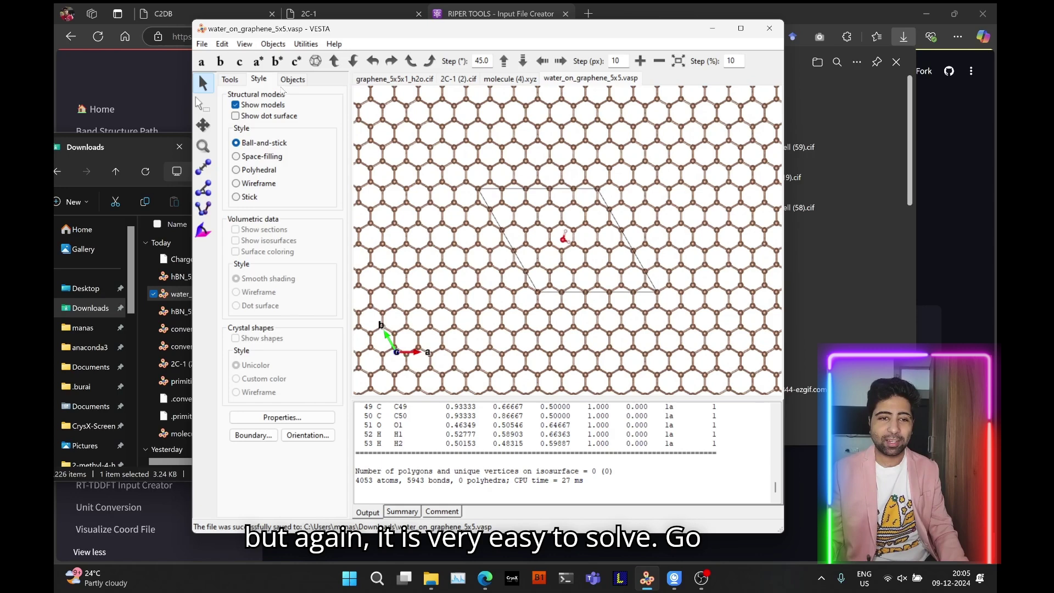
pyautogui.click(223, 44)
pyautogui.click(263, 105)
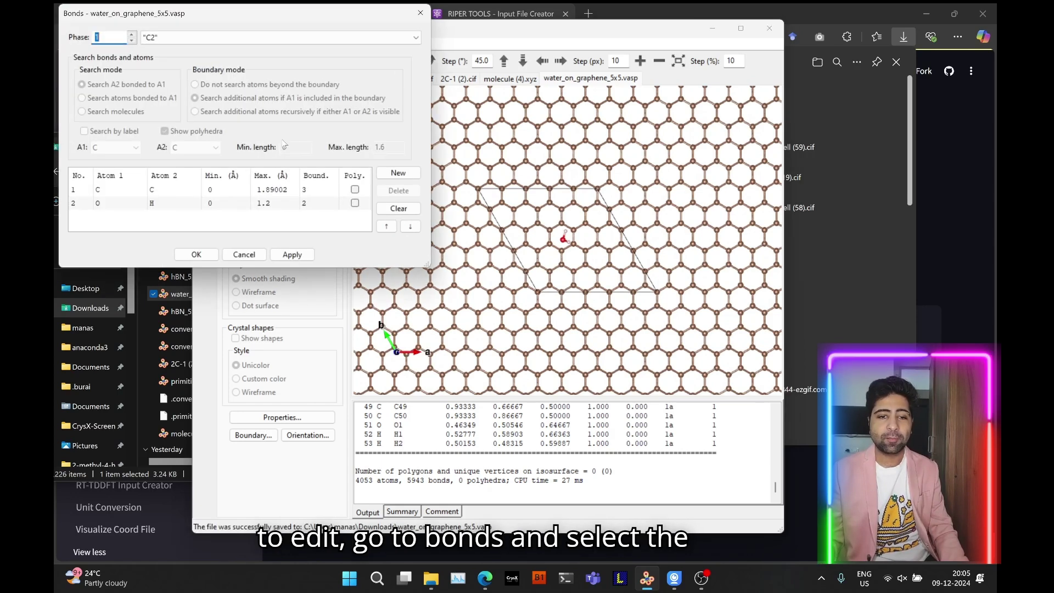
pyautogui.click(202, 192)
pyautogui.click(252, 85)
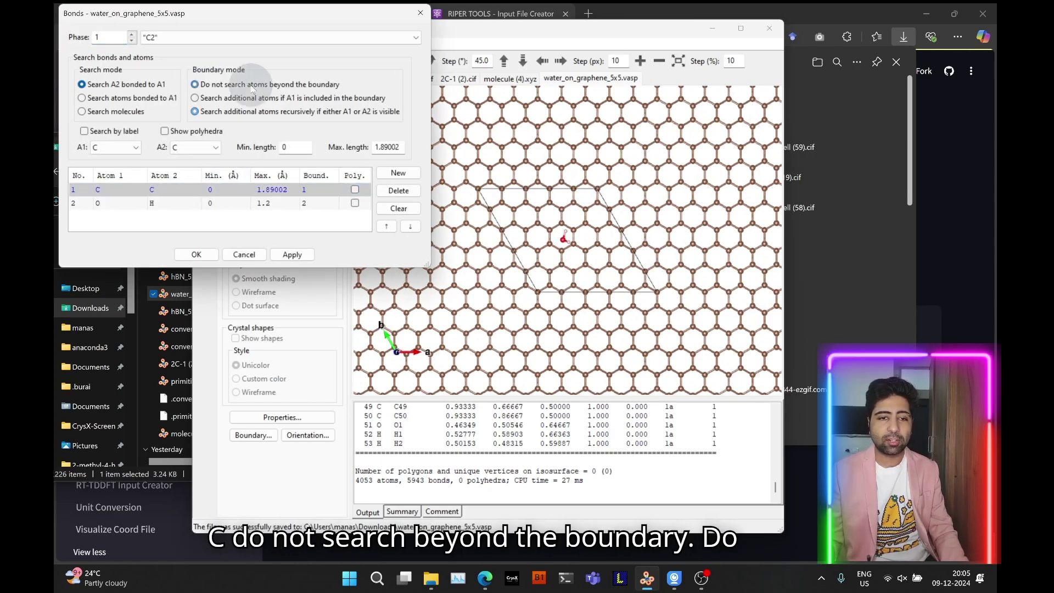
pyautogui.click(235, 204)
pyautogui.click(195, 84)
pyautogui.click(196, 255)
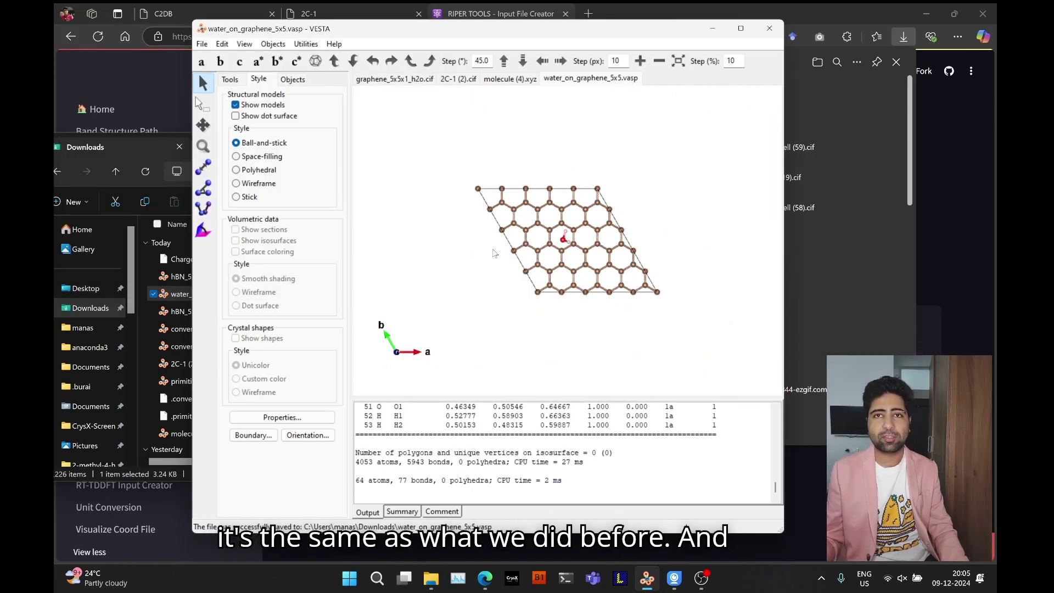
# Enlarge the text output area and examine the water atoms at the end of the reimported structure's atom list.
pyautogui.click(471, 265)
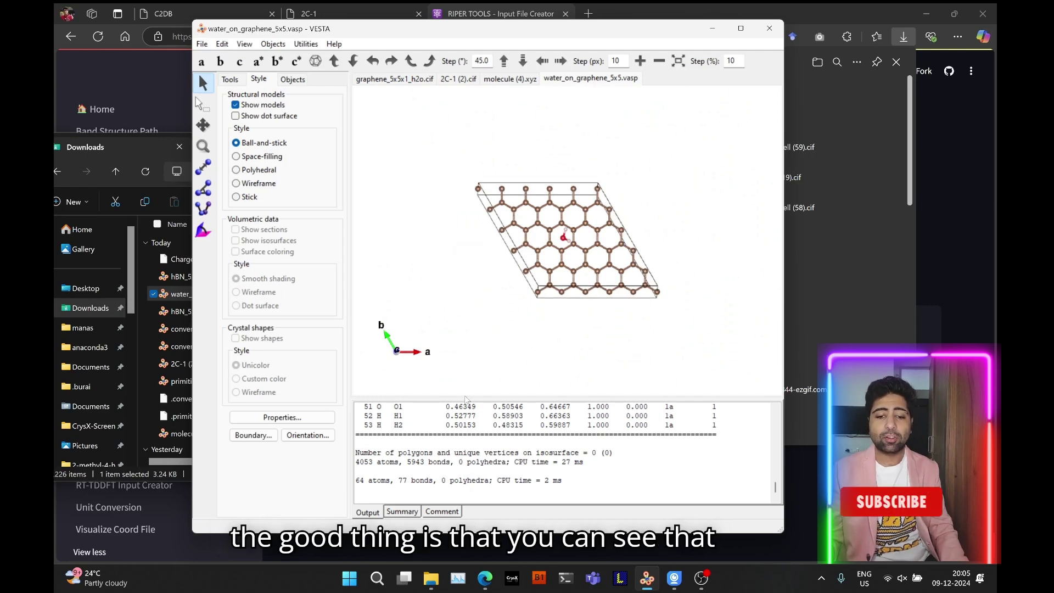
pyautogui.moveTo(467, 400); pyautogui.dragTo(464, 341)
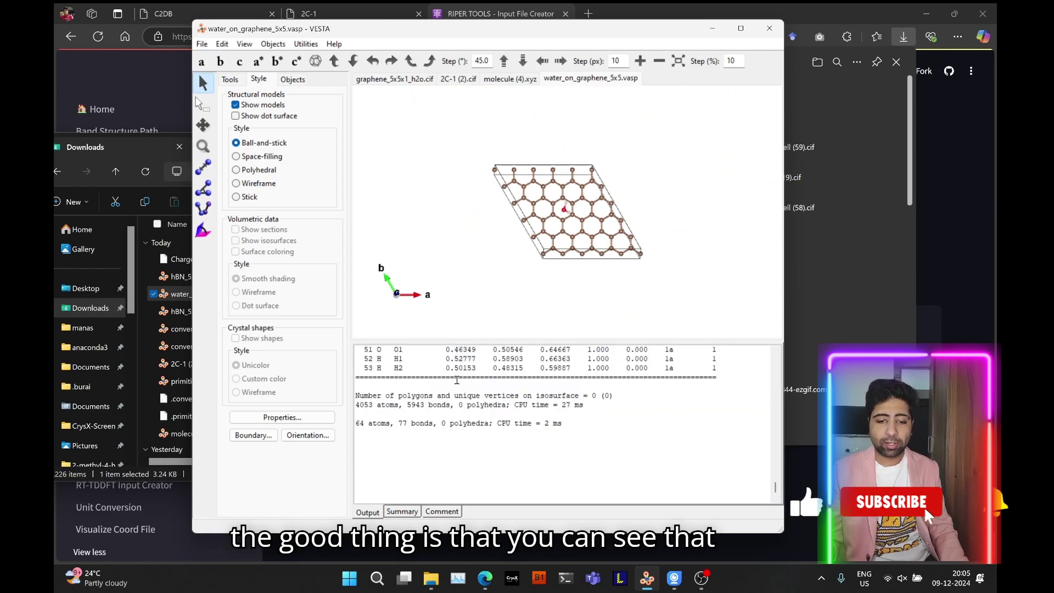
pyautogui.moveTo(364, 368); pyautogui.dragTo(442, 369)
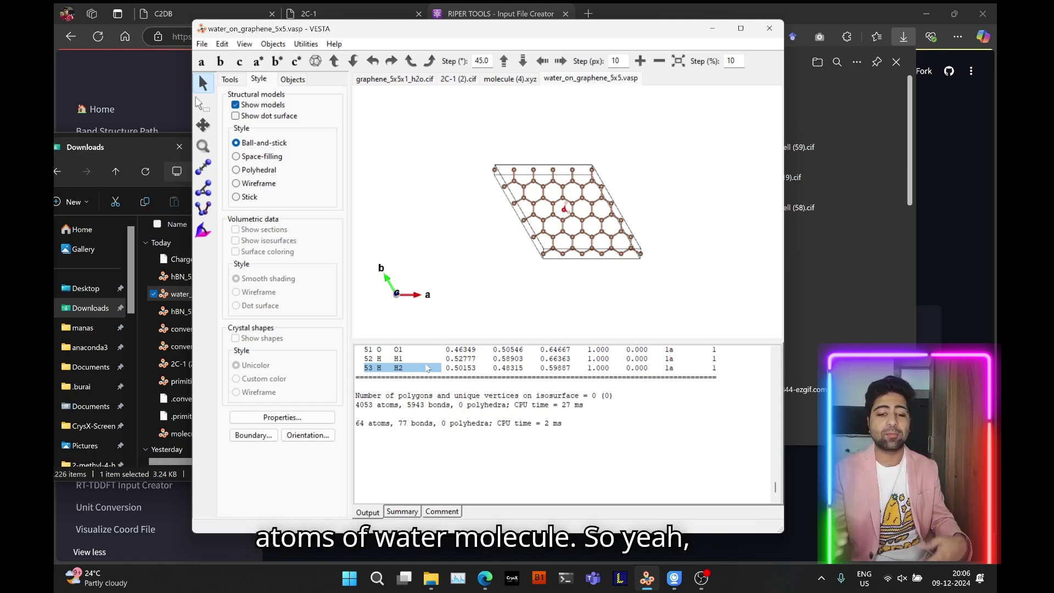
pyautogui.moveTo(502, 275)
pyautogui.mouseDown()
pyautogui.moveTo(576, 188)
pyautogui.moveTo(619, 160)
pyautogui.moveTo(501, 238)
pyautogui.moveTo(463, 285)
pyautogui.moveTo(495, 264)
pyautogui.moveTo(521, 266)
pyautogui.moveTo(508, 292)
pyautogui.mouseUp()
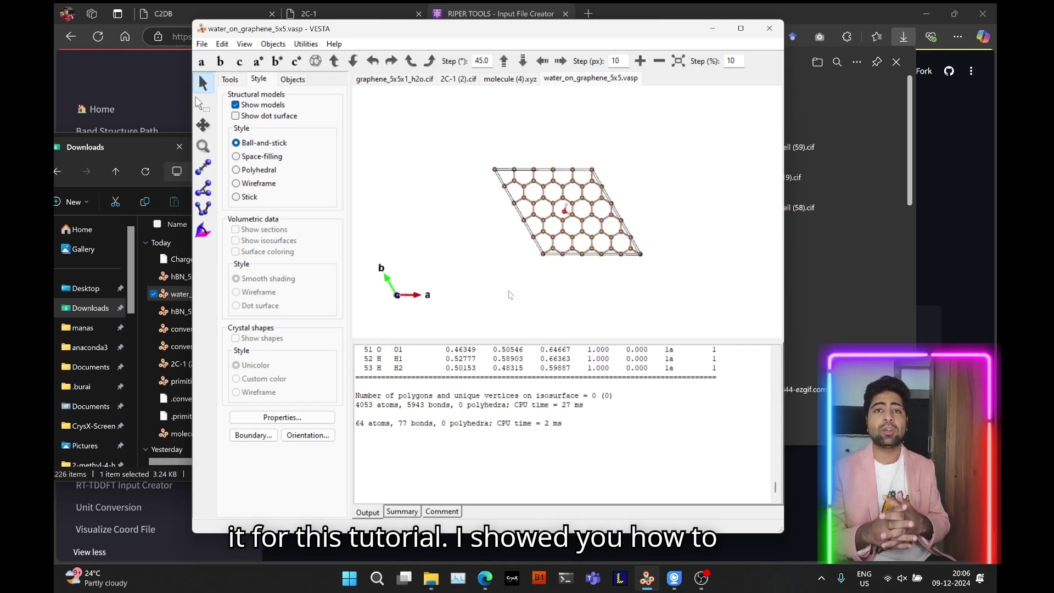